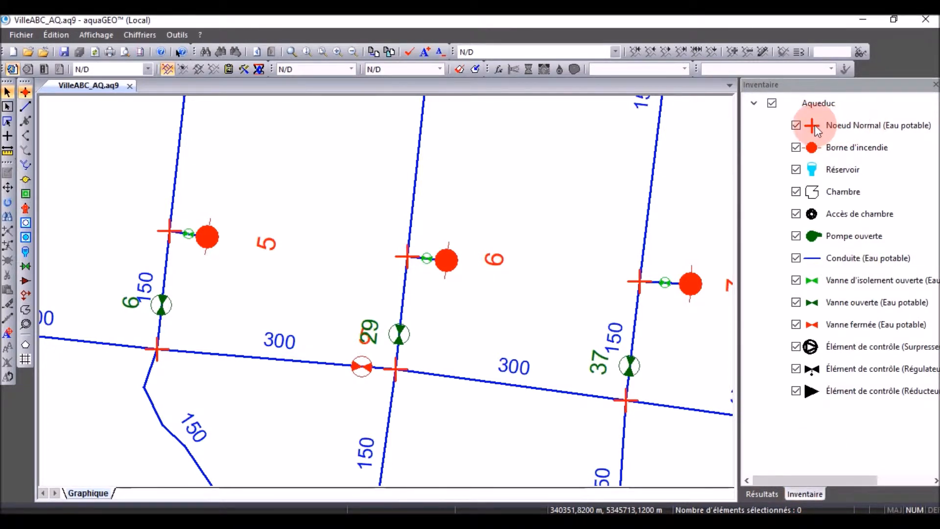
# - Set the Noeud Normal (Eau potable) symbols to green, with a line thickness of 3 m and a symbol factor of 5 m
pyautogui.doubleClick(812, 128)
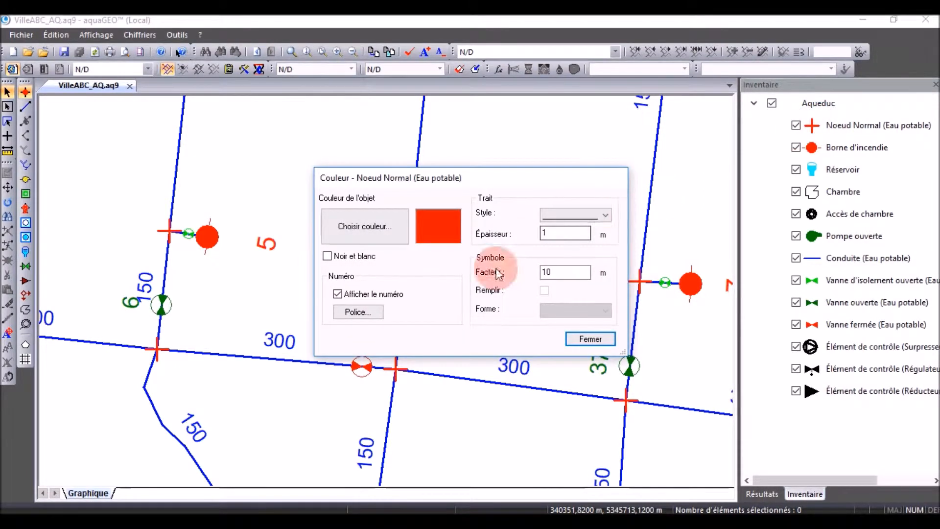
pyautogui.click(373, 225)
pyautogui.click(421, 301)
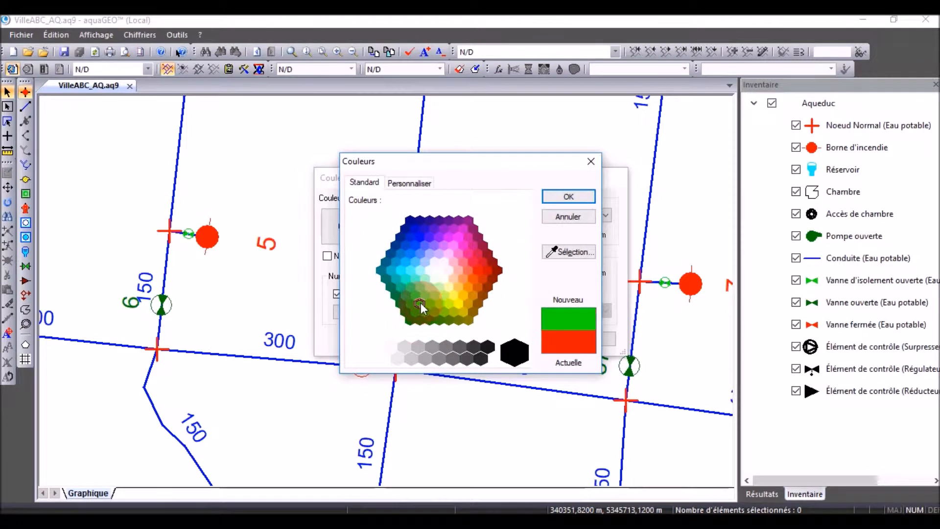
pyautogui.click(565, 197)
pyautogui.doubleClick(544, 234)
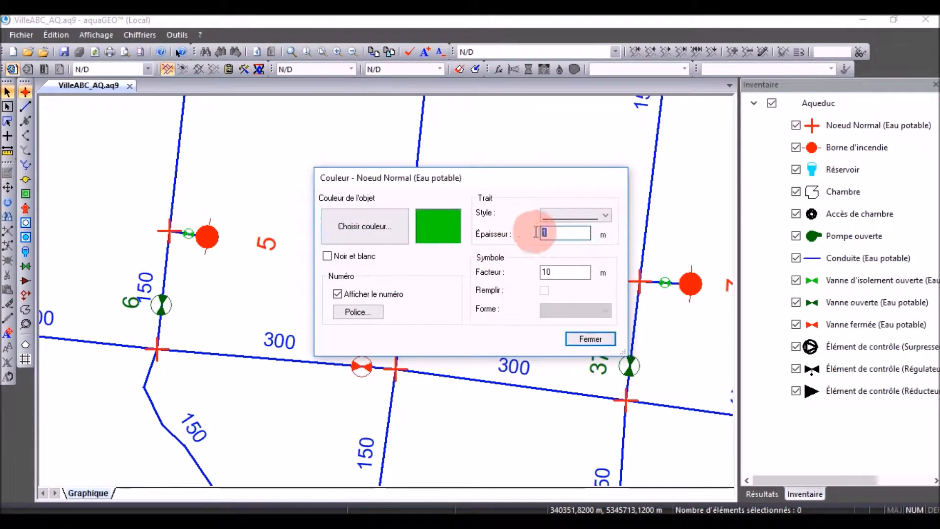
pyautogui.write('3')
pyautogui.doubleClick(550, 272)
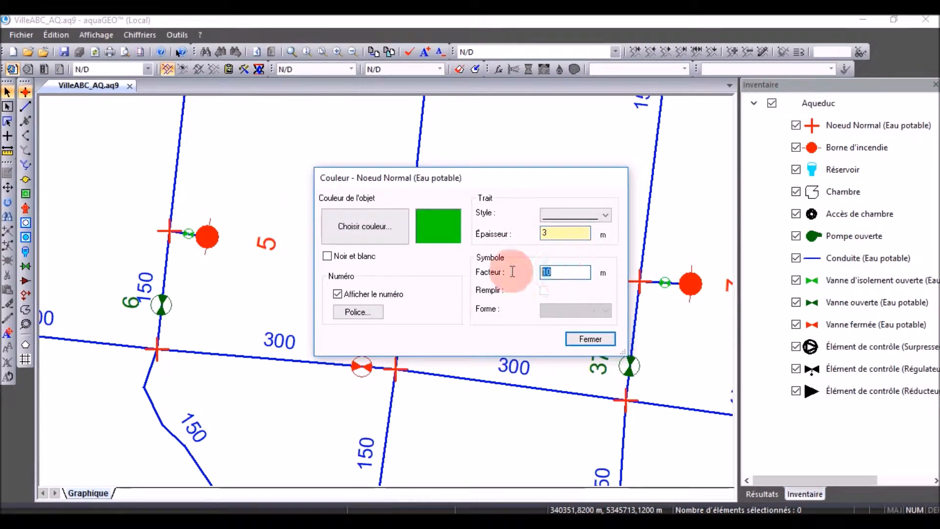
pyautogui.write('5')
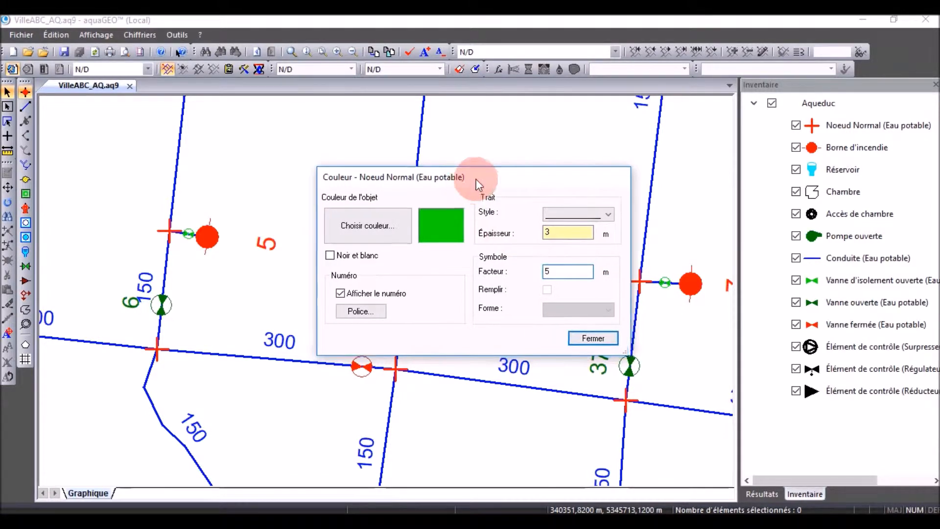
pyautogui.moveTo(467, 179); pyautogui.dragTo(606, 149)
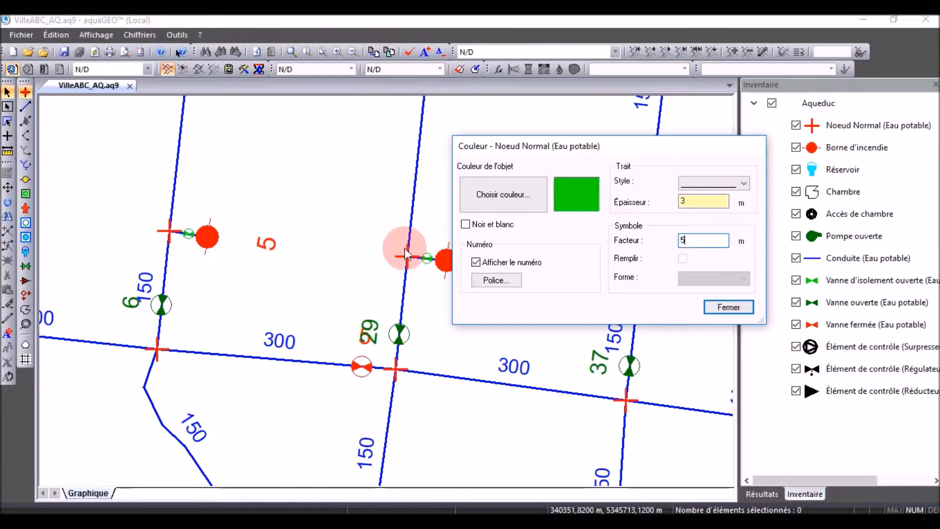
pyautogui.click(716, 307)
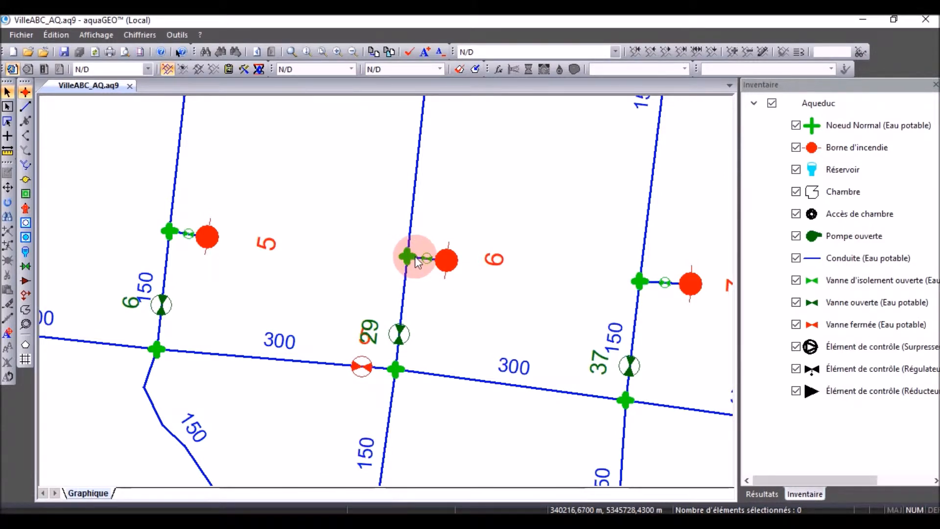
# - Turn off the symbol fill for the Borne d'incendie elements
pyautogui.doubleClick(813, 150)
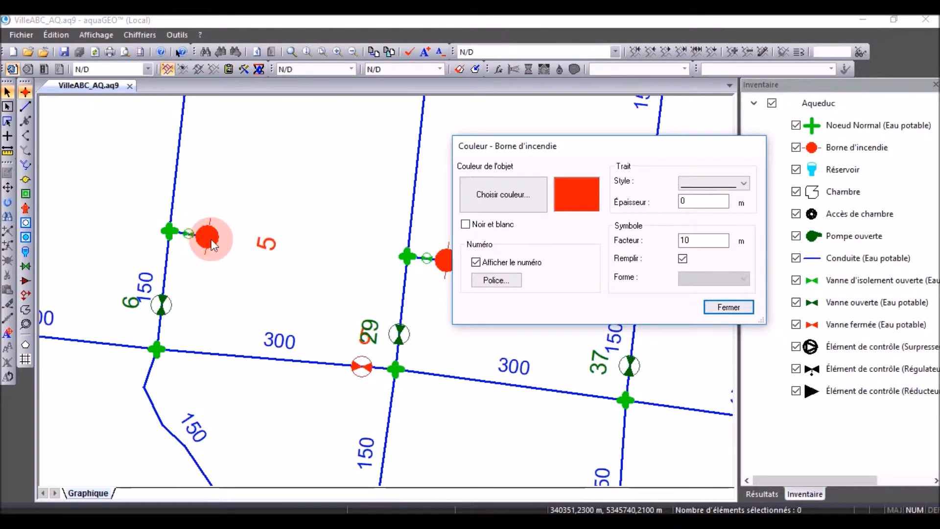
pyautogui.click(683, 258)
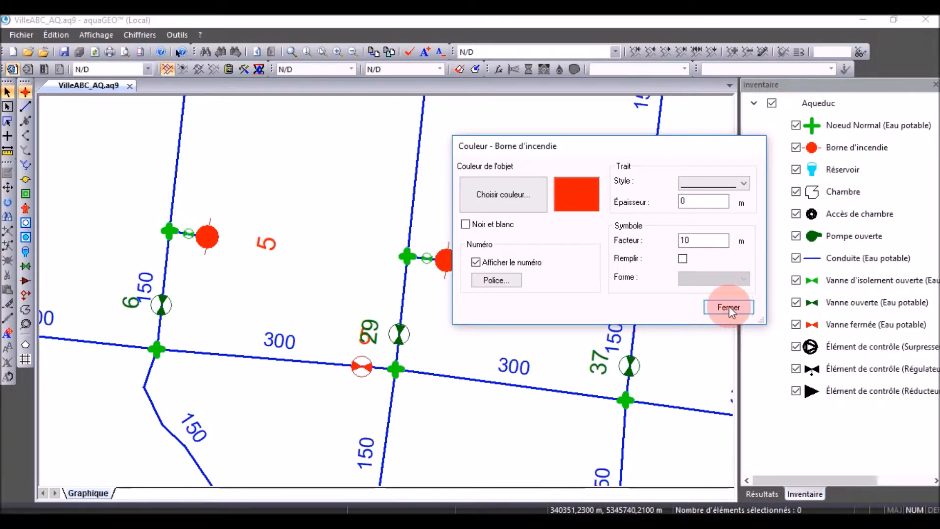
pyautogui.click(731, 307)
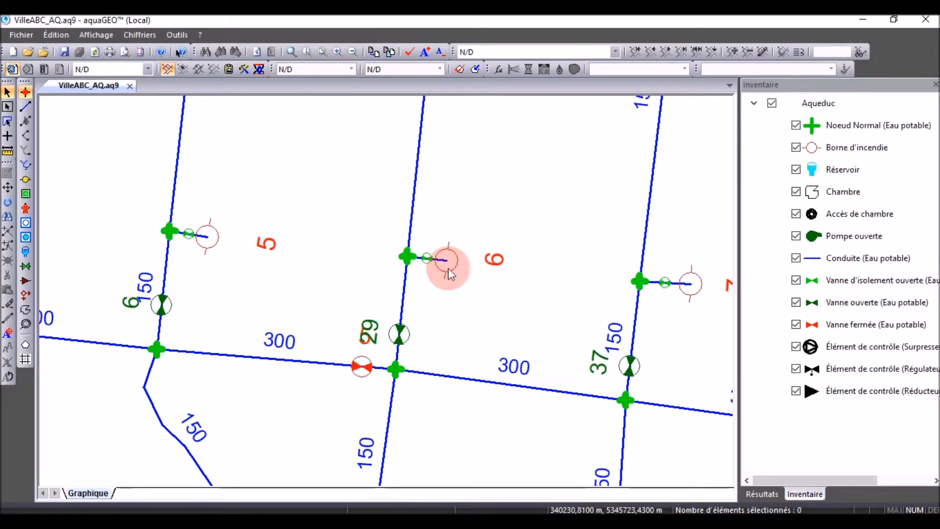
# - Enable the Bulle option in the number font settings of the Borne d'incendie elements
pyautogui.doubleClick(811, 148)
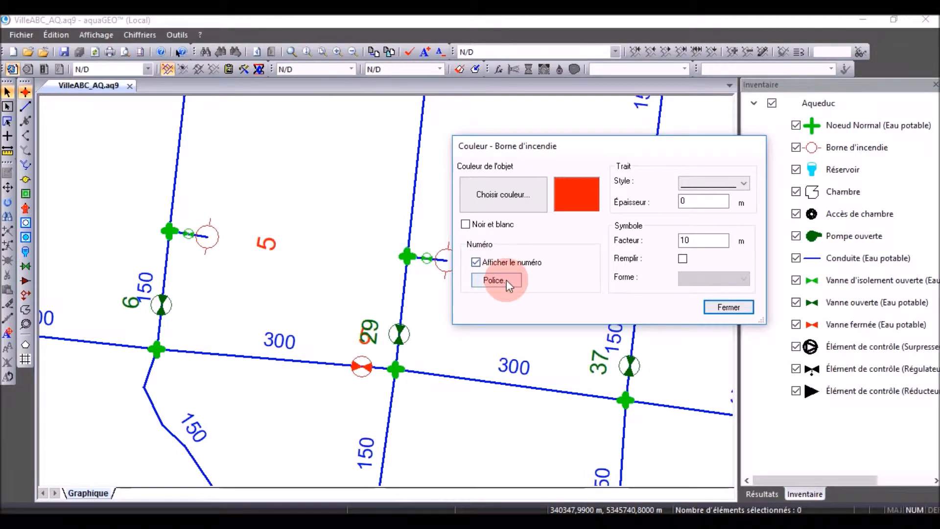
pyautogui.click(493, 281)
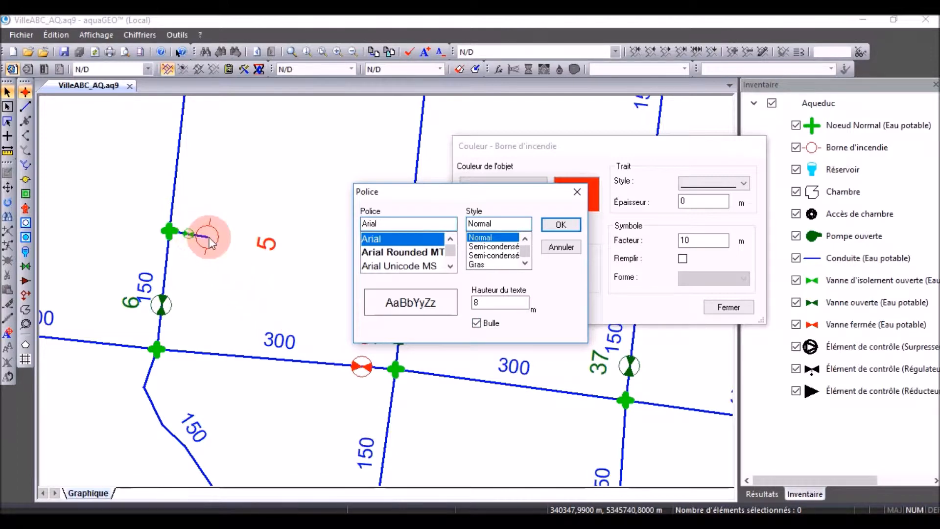
pyautogui.click(560, 225)
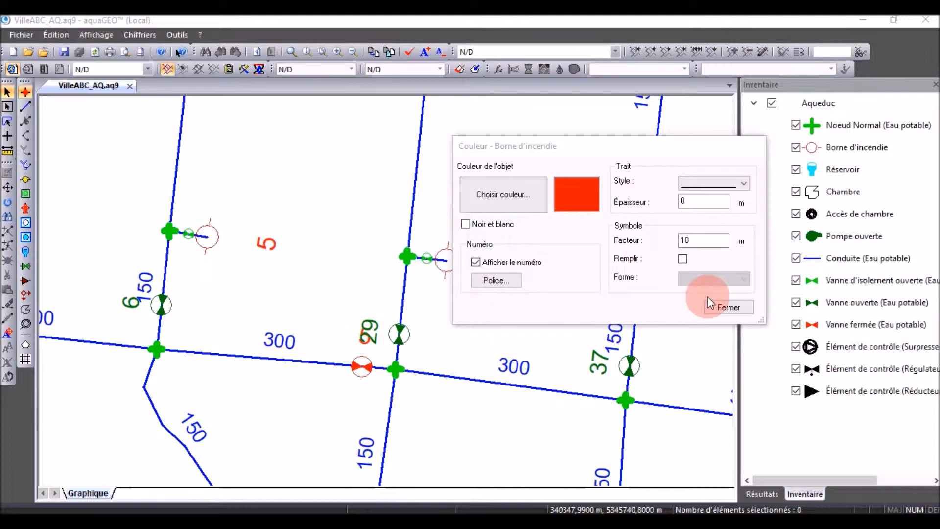
pyautogui.click(729, 306)
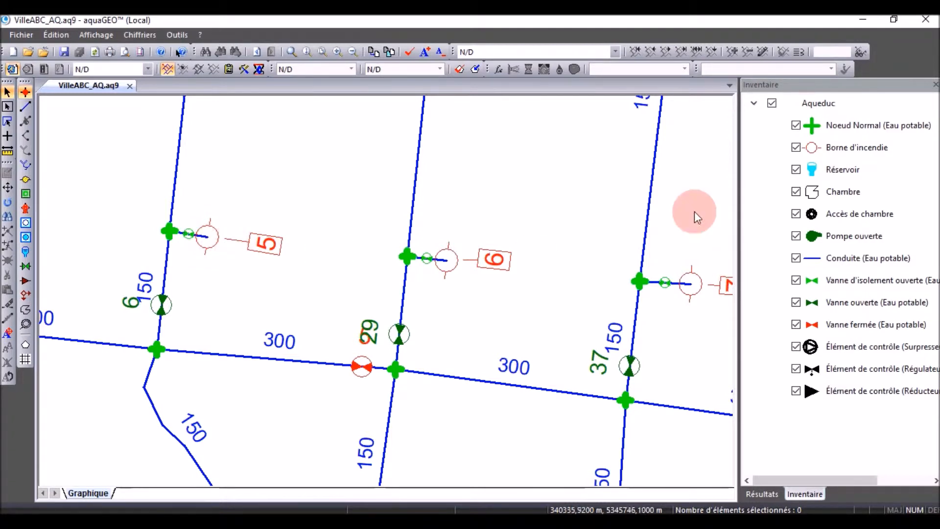
# - Give the Conduite (Eau potable) lines a dashed style and a thickness of 0 m
pyautogui.doubleClick(813, 260)
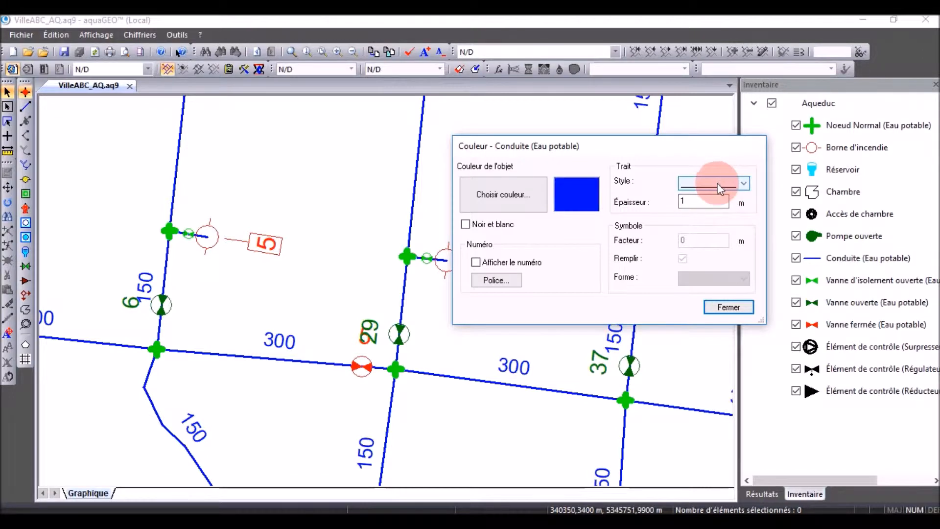
pyautogui.click(745, 182)
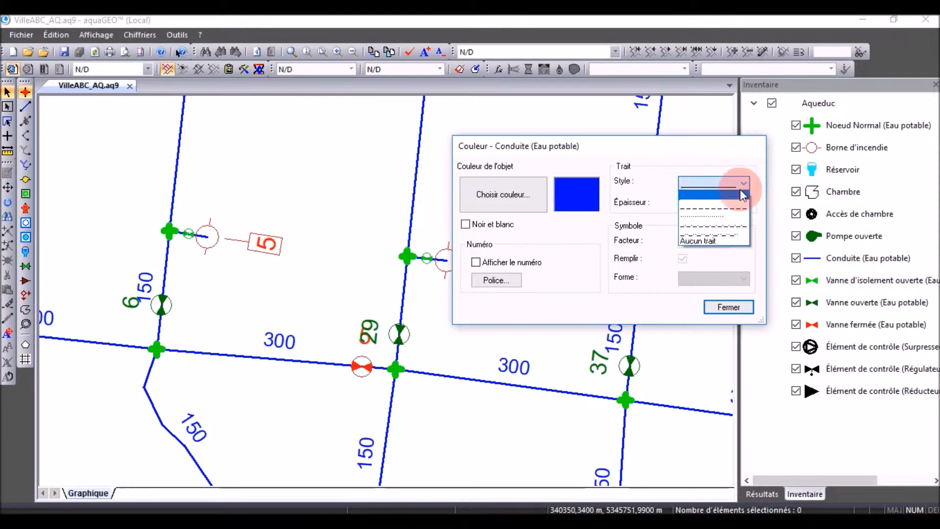
pyautogui.click(726, 211)
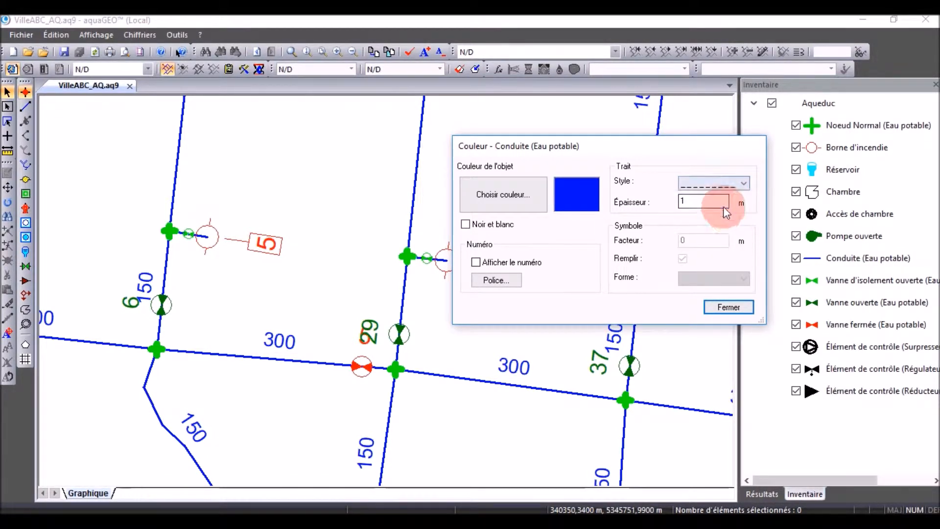
pyautogui.write('0')
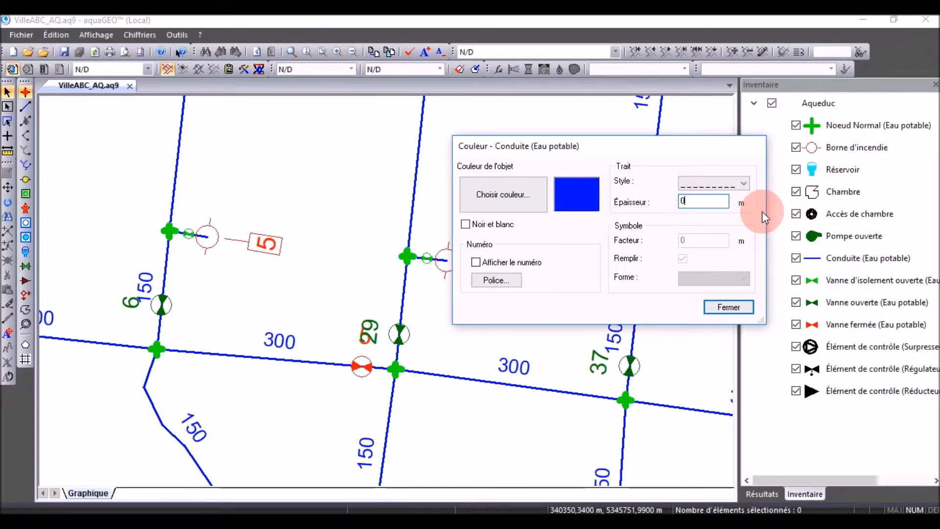
pyautogui.click(723, 307)
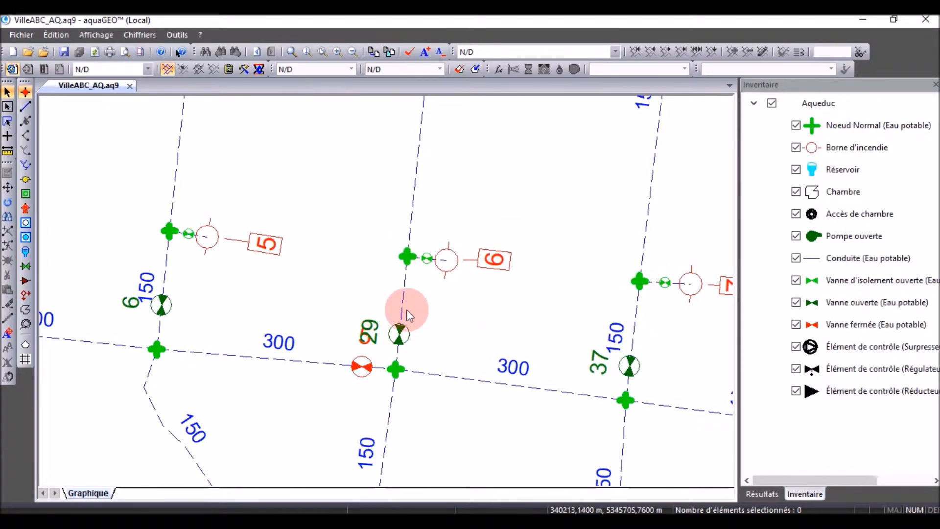
# - Export the display options to the Video folder as an opa+ file named Affichage_aqueduc
pyautogui.click(25, 35)
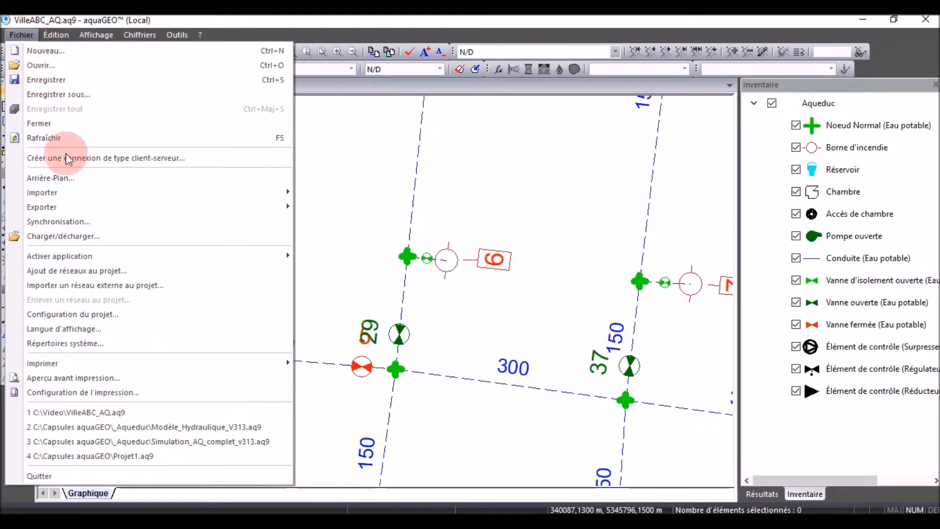
pyautogui.moveTo(62, 206)
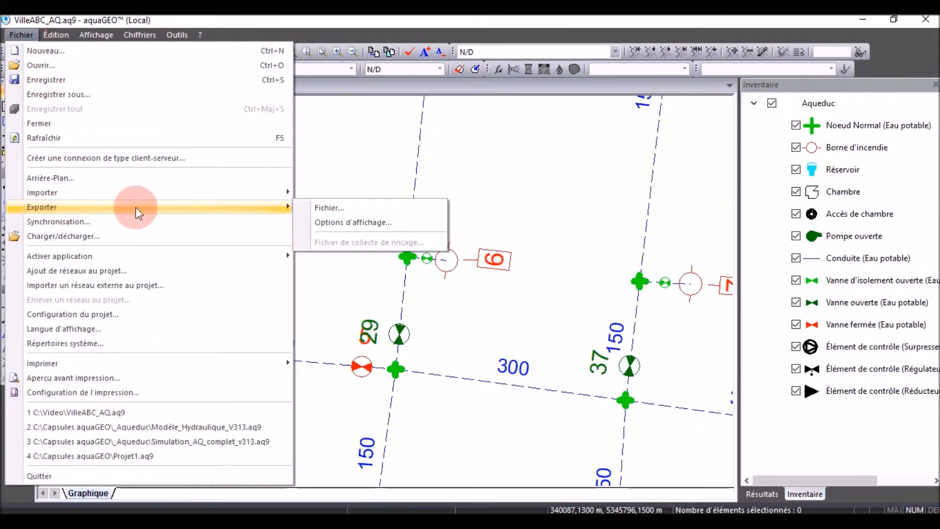
pyautogui.click(351, 222)
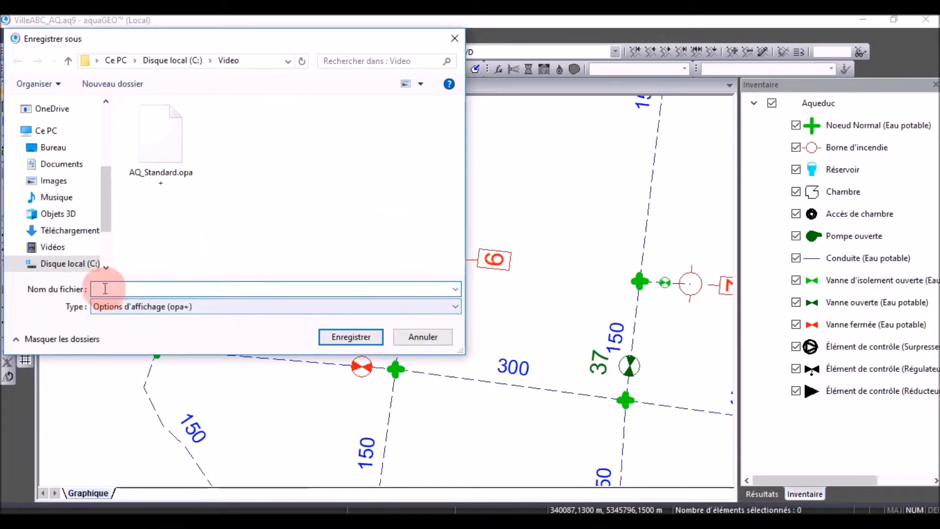
pyautogui.write('A')
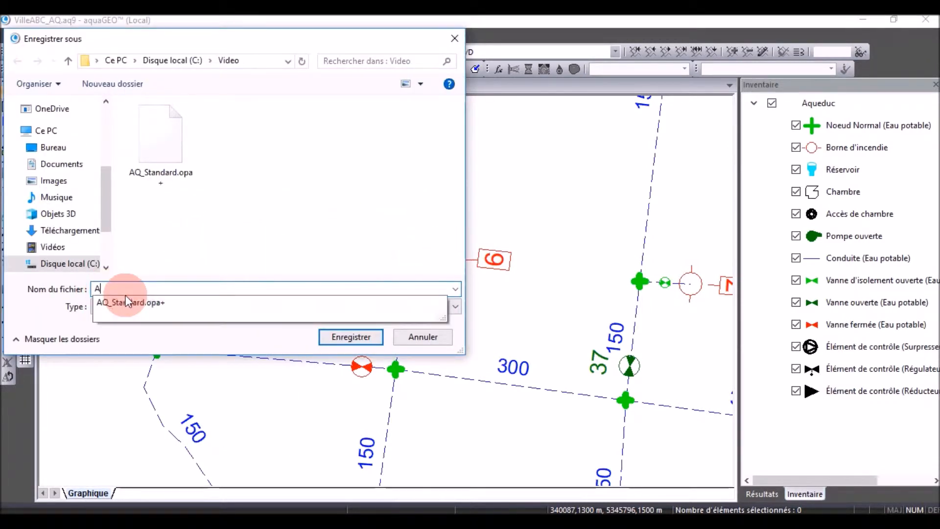
pyautogui.write('ff')
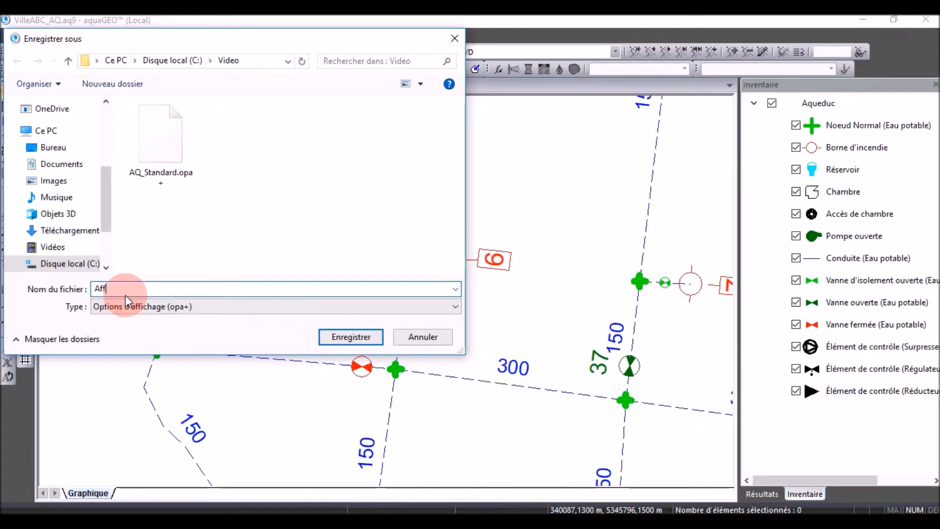
pyautogui.write('ivhage aqueduc')
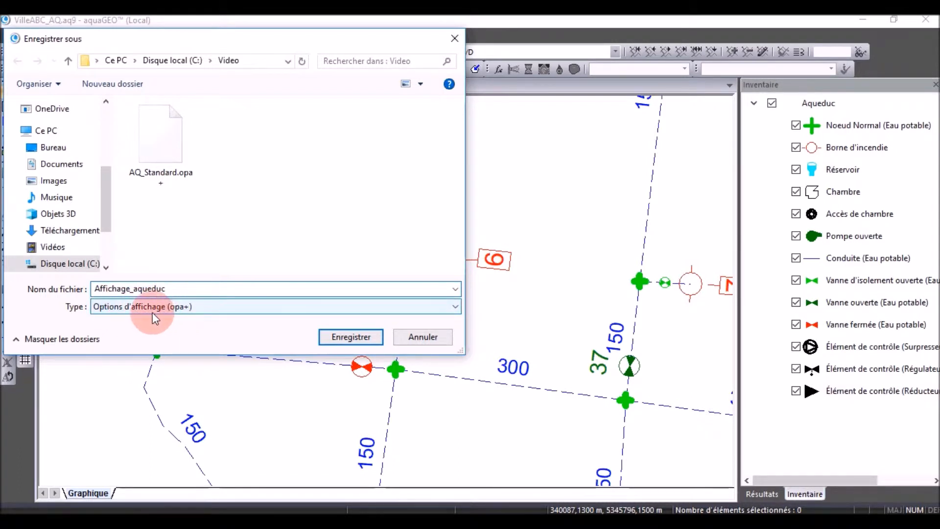
pyautogui.click(352, 338)
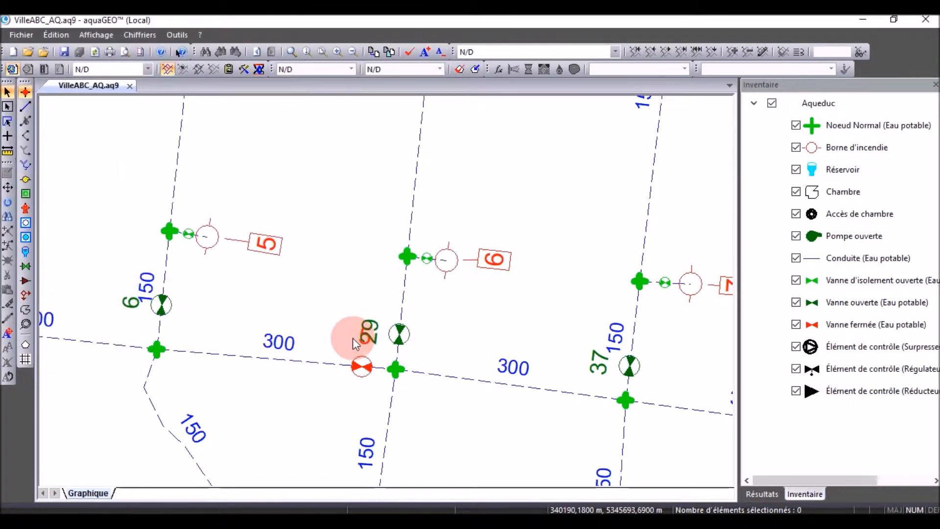
# - Change the Noeud Normal (Eau potable) symbols to red with a symbol factor of 15 m
pyautogui.doubleClick(812, 125)
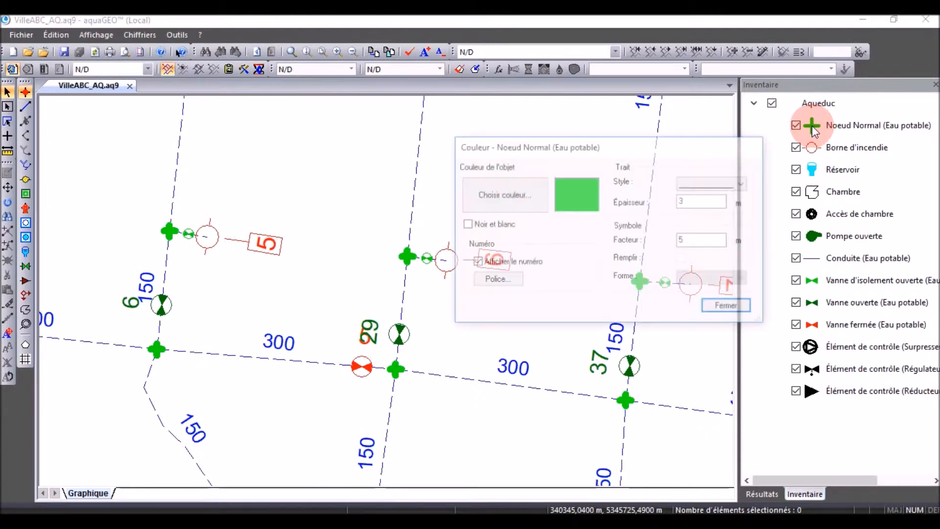
pyautogui.click(519, 191)
pyautogui.click(625, 225)
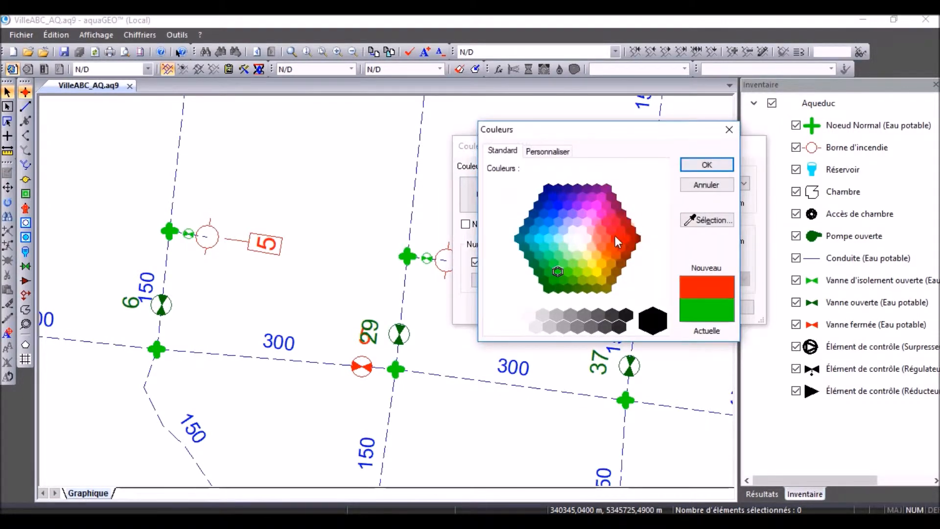
pyautogui.click(705, 166)
pyautogui.doubleClick(698, 238)
pyautogui.write('15')
pyautogui.click(728, 308)
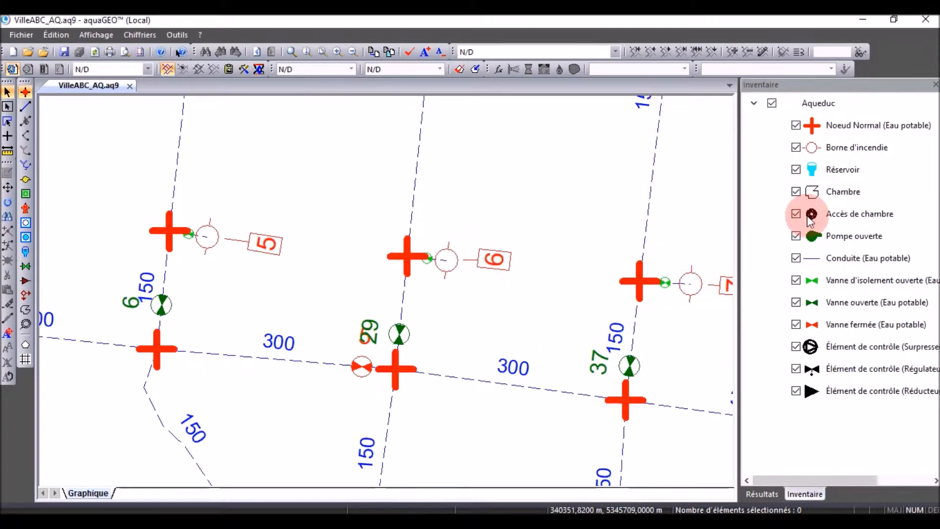
# - Change the Borne d'incendie symbols to blue and turn their fill on
pyautogui.doubleClick(813, 148)
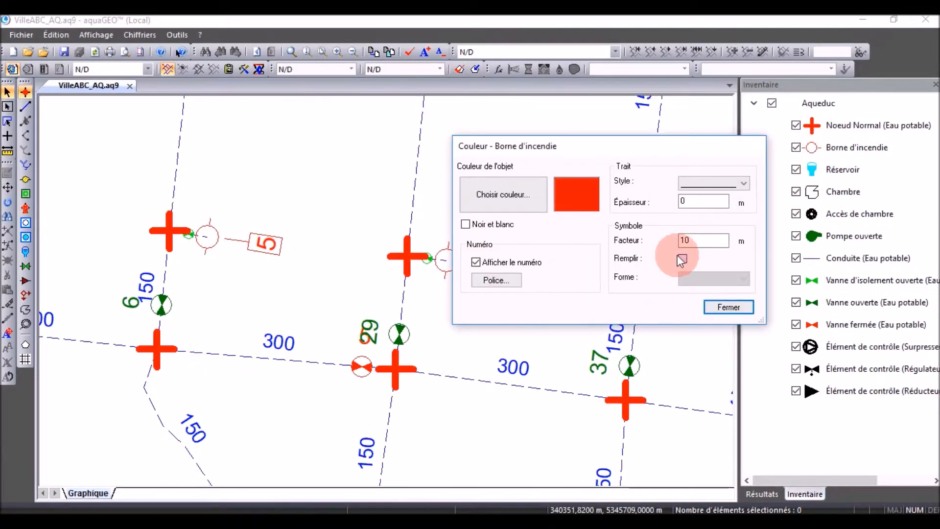
pyautogui.click(498, 194)
pyautogui.click(558, 204)
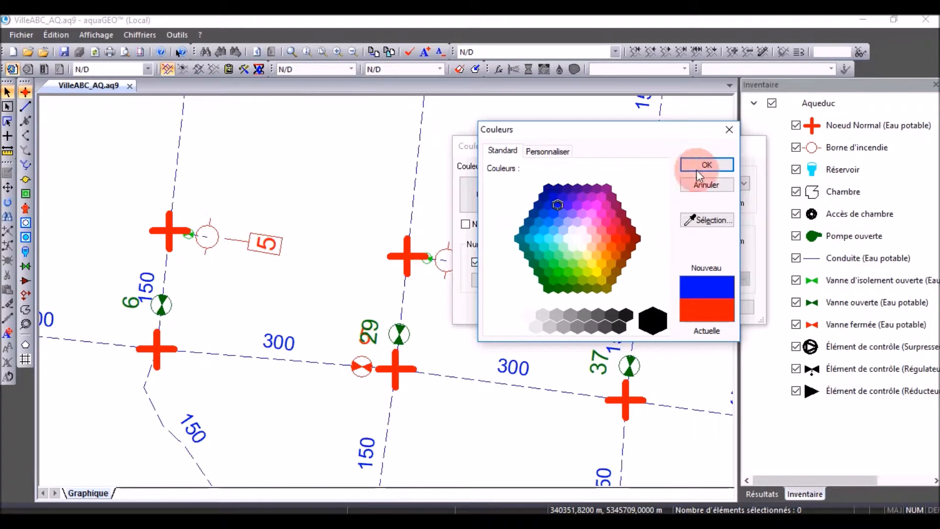
pyautogui.click(699, 167)
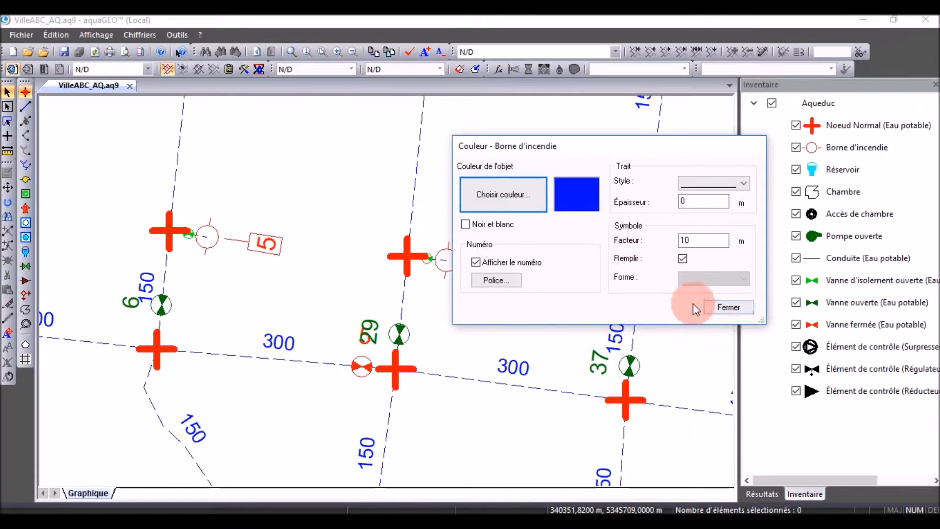
pyautogui.click(729, 307)
# - Change the Conduite (Eau potable) lines to pink with a thickness of 6 m
pyautogui.doubleClick(812, 258)
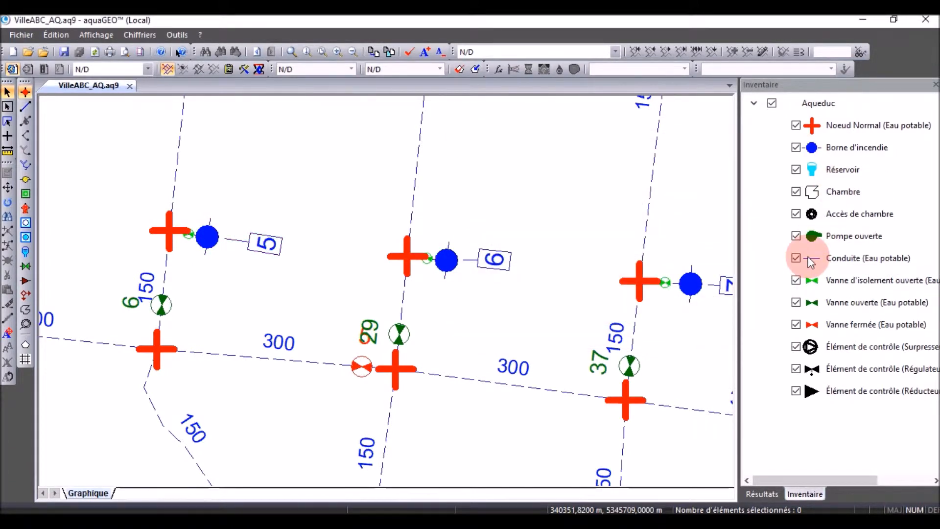
pyautogui.click(494, 192)
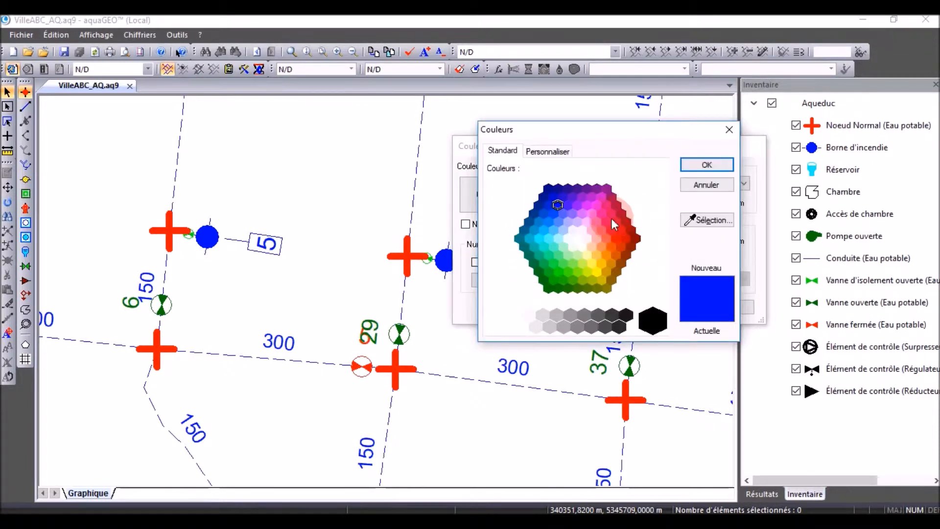
pyautogui.click(598, 205)
pyautogui.click(692, 164)
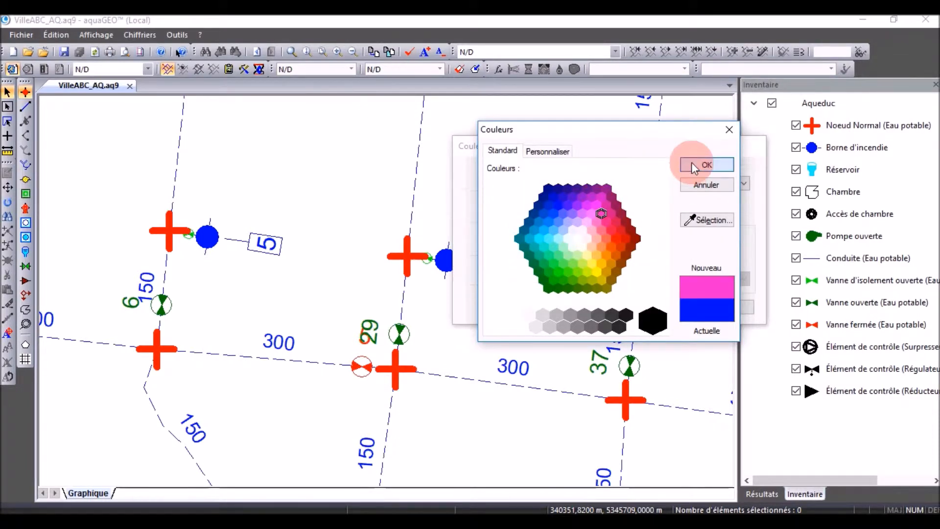
pyautogui.click(704, 206)
pyautogui.click(640, 203)
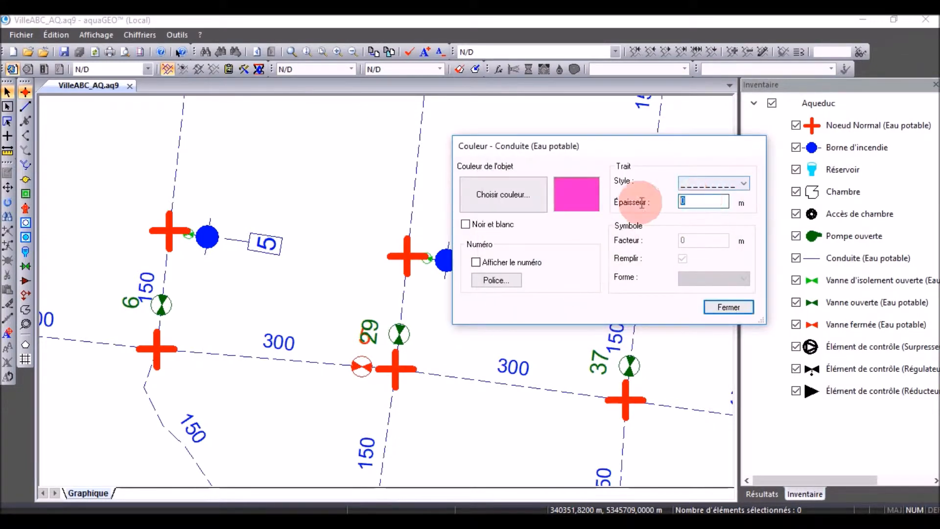
pyautogui.write('6')
pyautogui.click(720, 304)
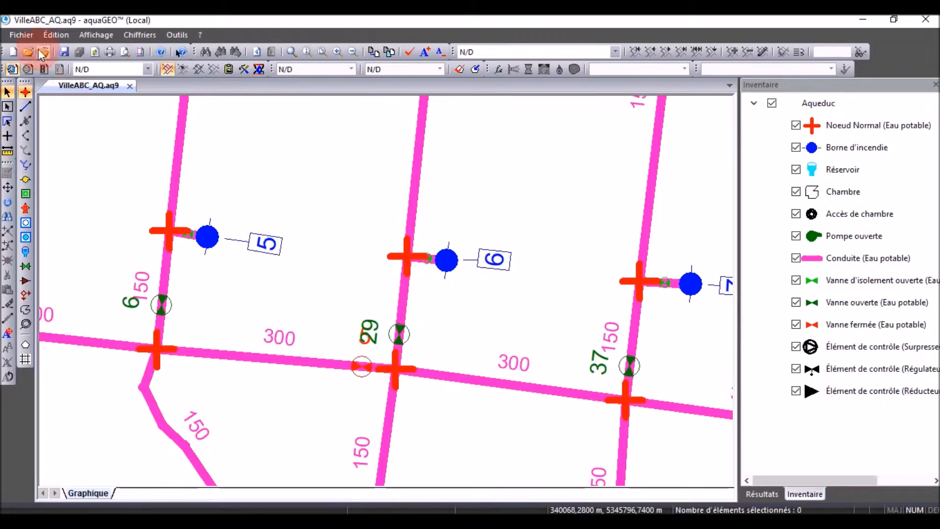
# - Import the display options from the Affichage_aqueduc.opa+ file in the Video folder
pyautogui.click(28, 36)
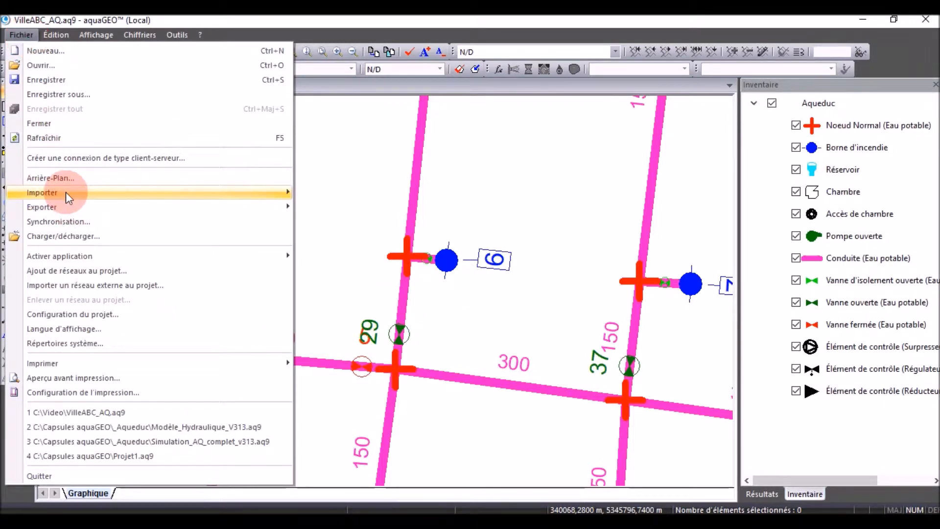
pyautogui.moveTo(65, 192)
pyautogui.click(360, 192)
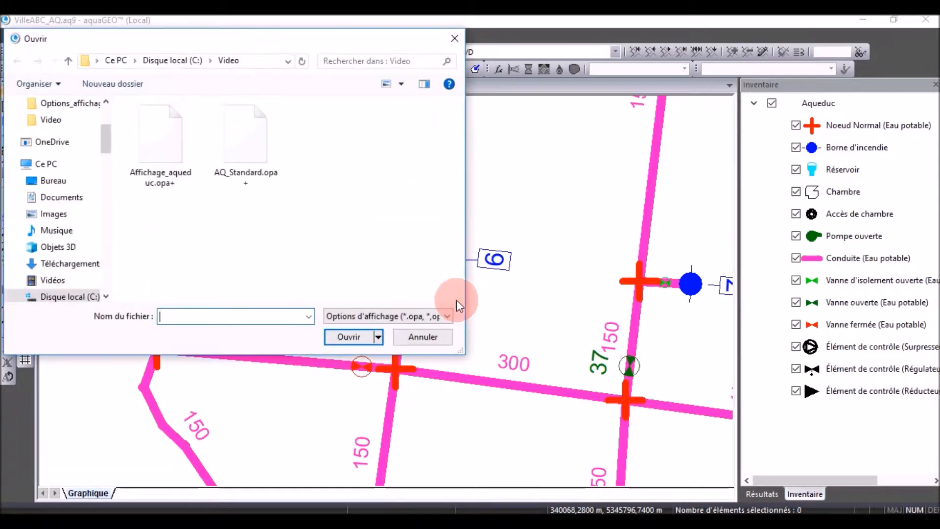
pyautogui.click(160, 179)
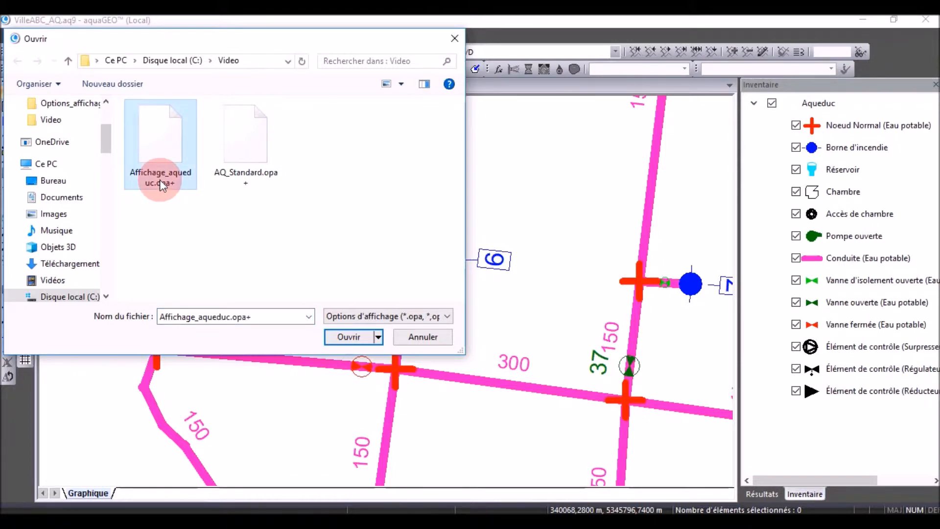
pyautogui.click(348, 337)
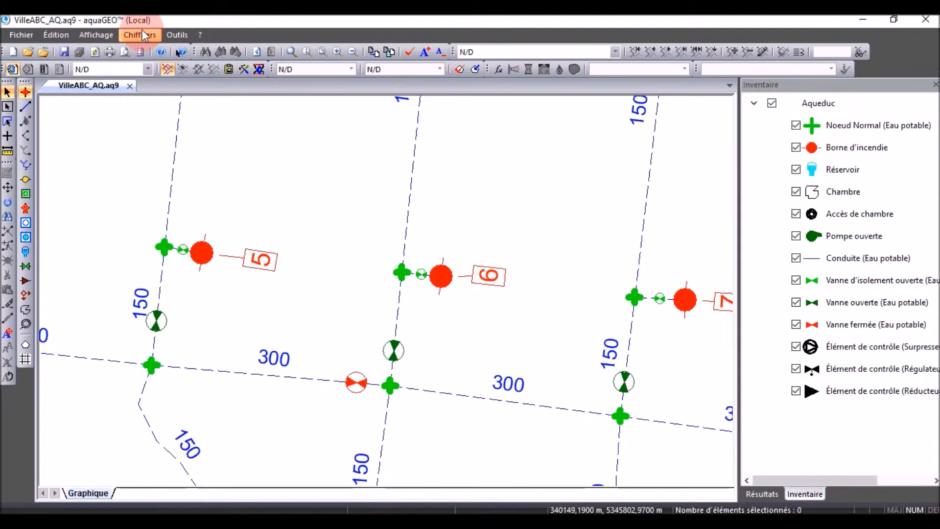
# - Open the display options and colour the network links by Matériaux des conduites
pyautogui.click(104, 35)
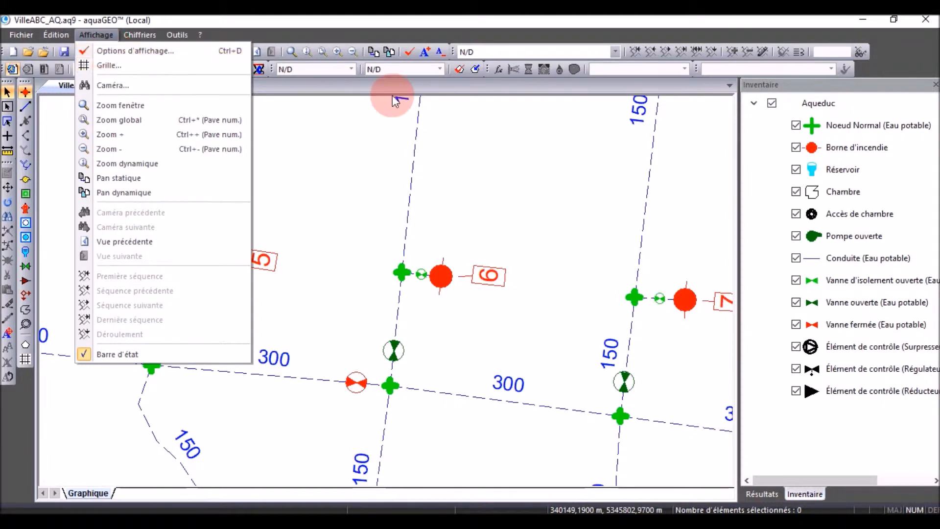
pyautogui.click(419, 36)
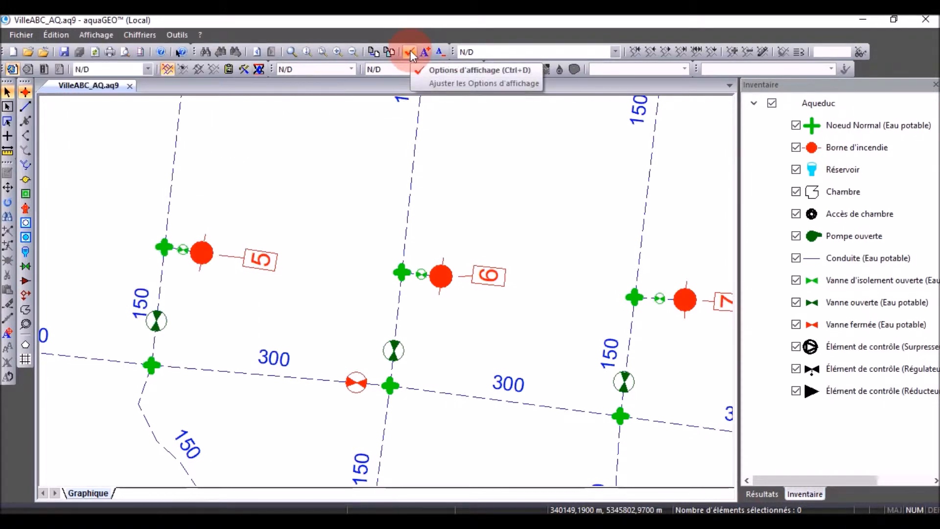
pyautogui.click(410, 51)
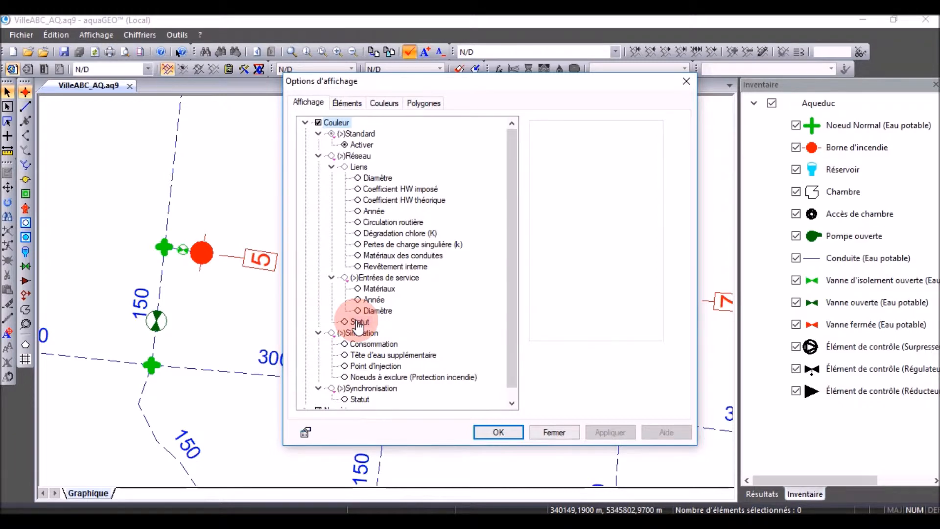
pyautogui.click(358, 256)
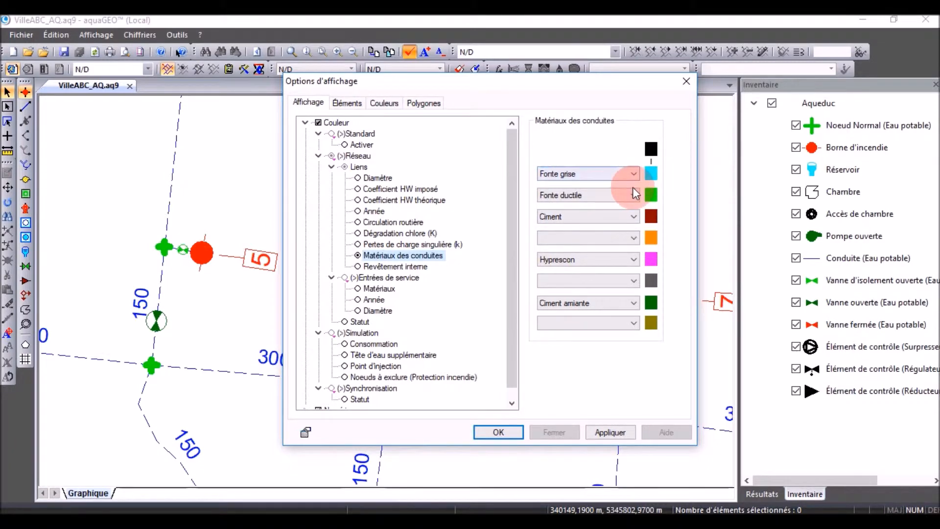
# - Assign Ciment amiante to the dark red class and PVC to the pink class, and leave the dark green class blank
pyautogui.click(632, 236)
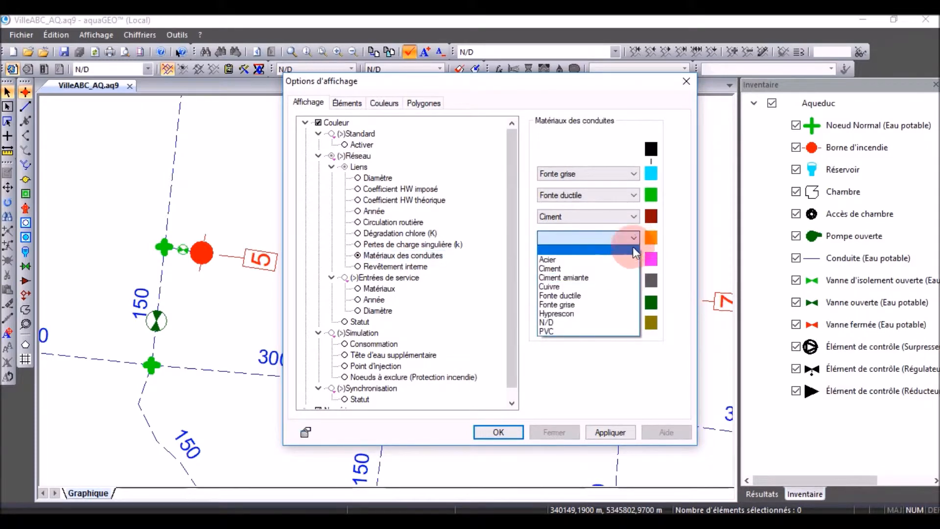
pyautogui.click(633, 231)
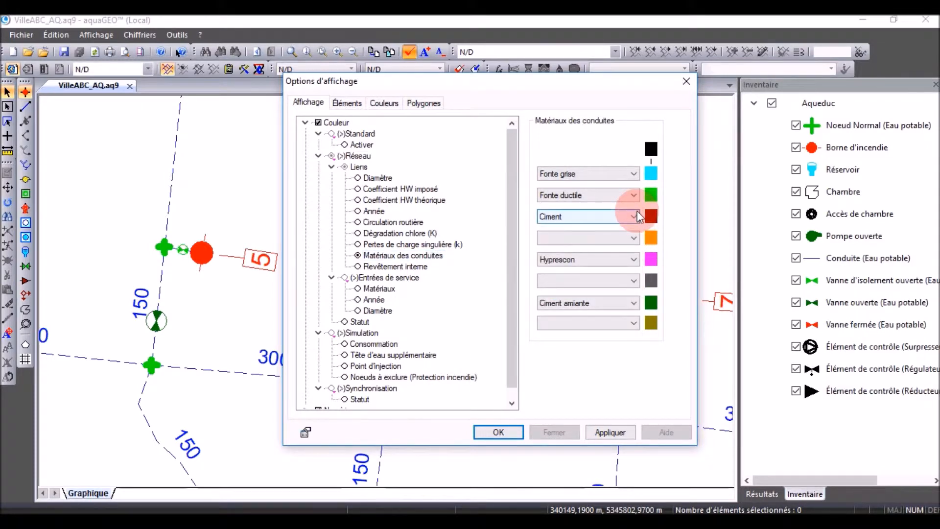
pyautogui.click(636, 216)
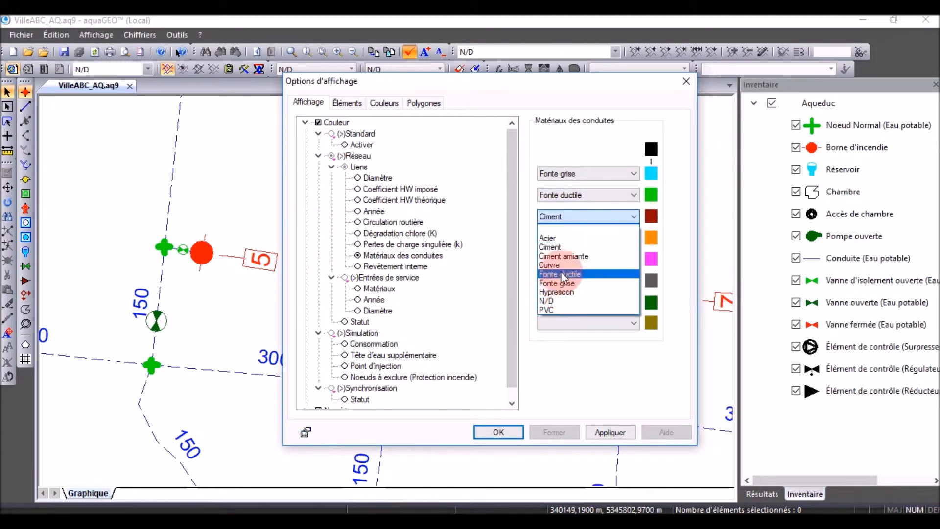
pyautogui.click(558, 256)
pyautogui.click(632, 303)
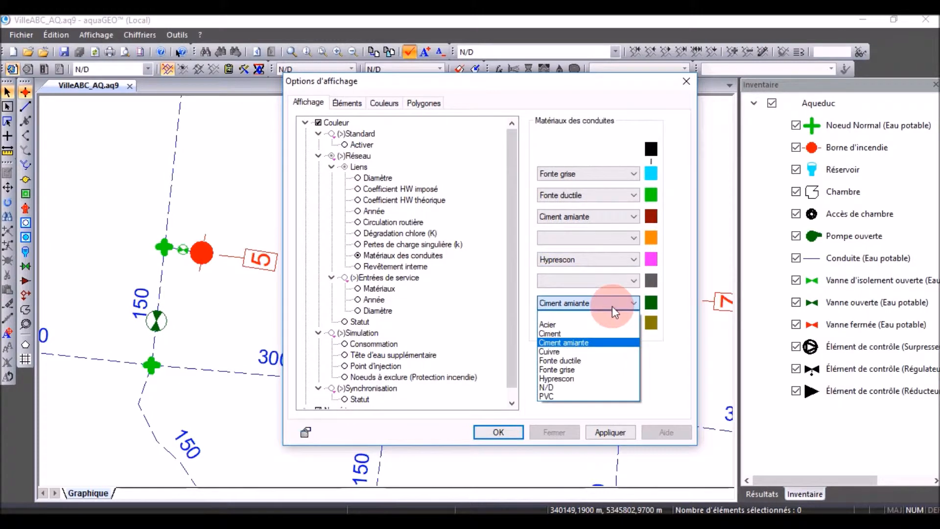
pyautogui.click(557, 313)
pyautogui.click(634, 260)
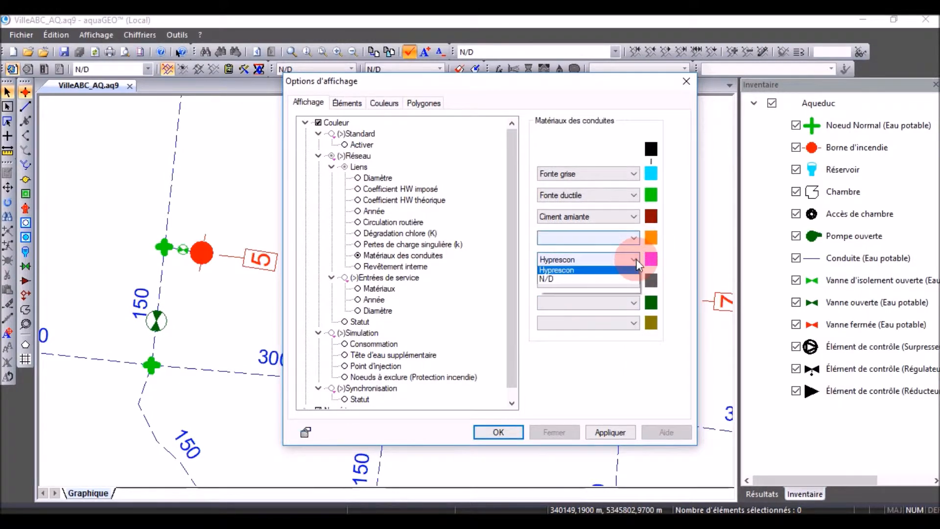
pyautogui.click(553, 352)
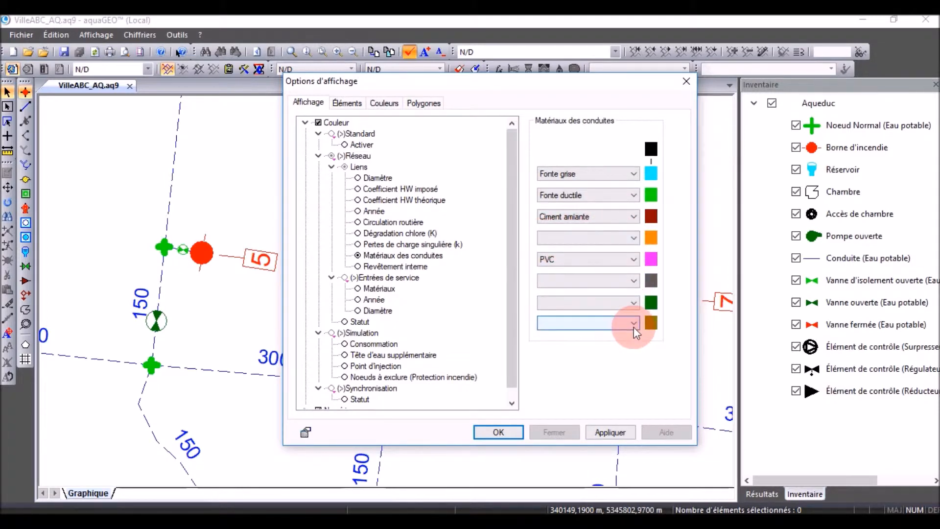
pyautogui.click(635, 283)
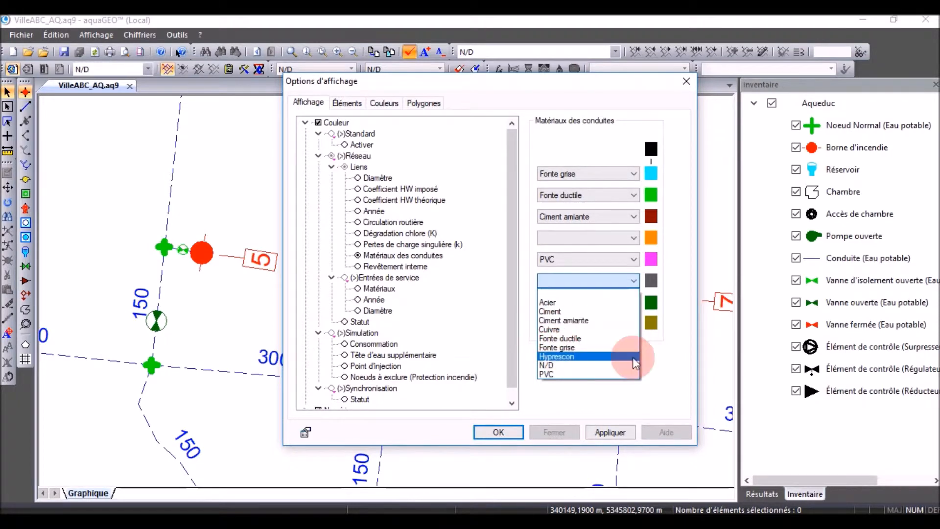
pyautogui.click(663, 353)
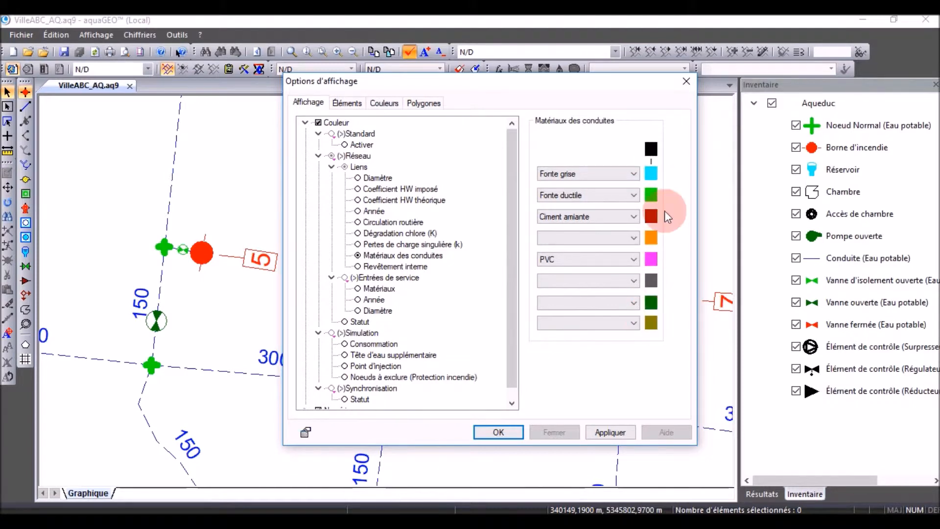
# - Set the line thickness of all pipe material classes to 3 m and apply the display options
pyautogui.click(652, 174)
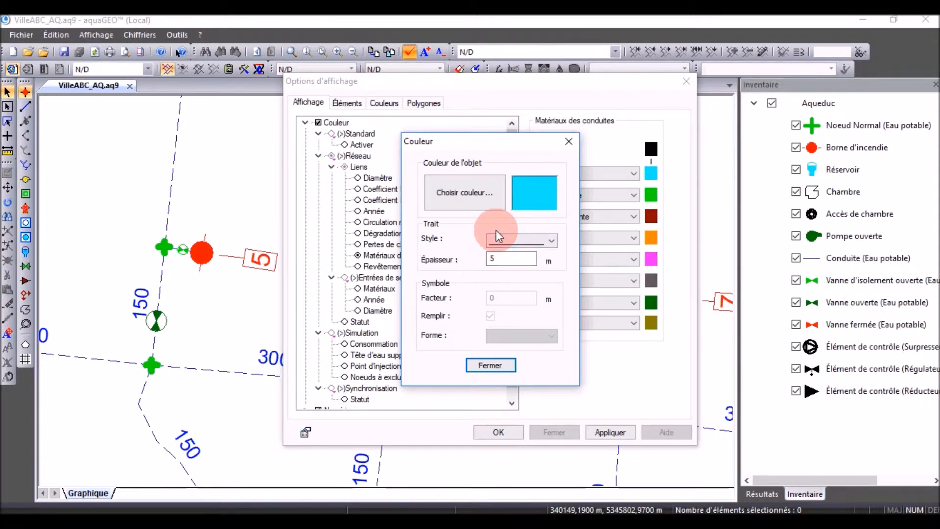
pyautogui.click(490, 366)
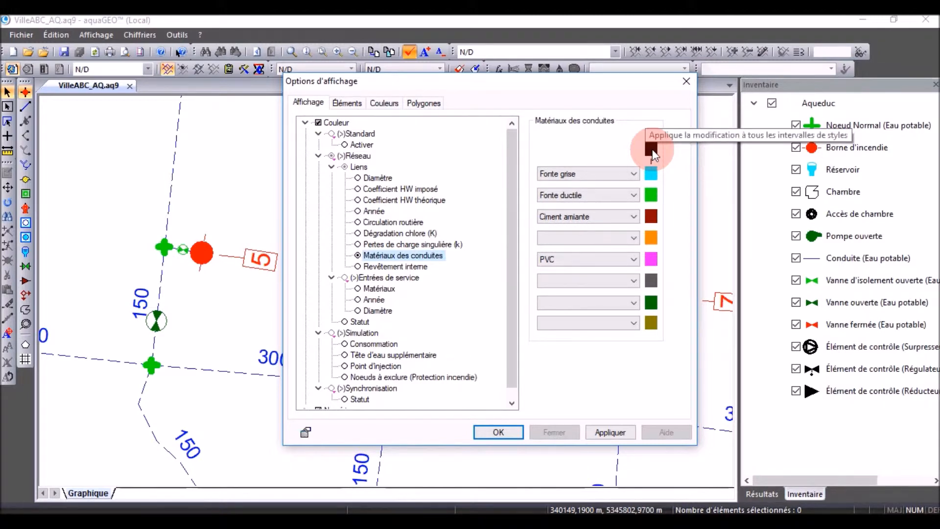
pyautogui.click(652, 149)
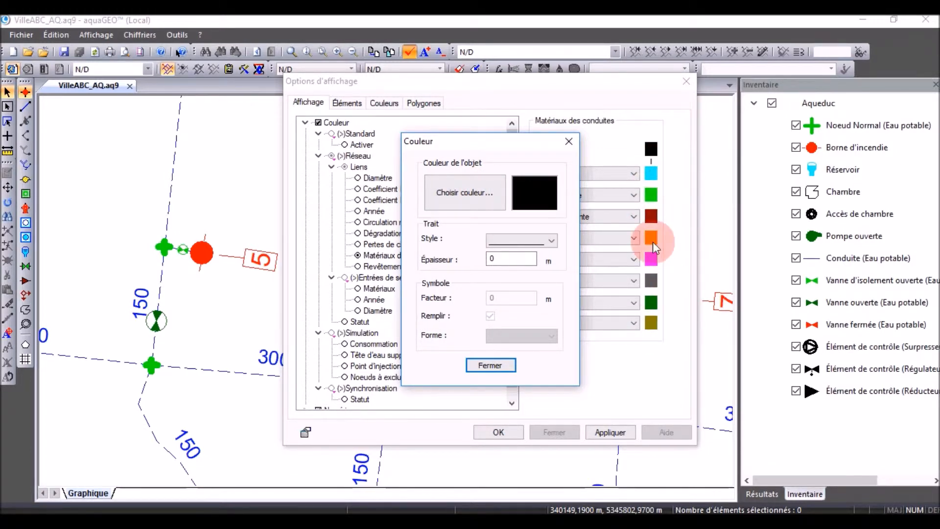
pyautogui.doubleClick(494, 259)
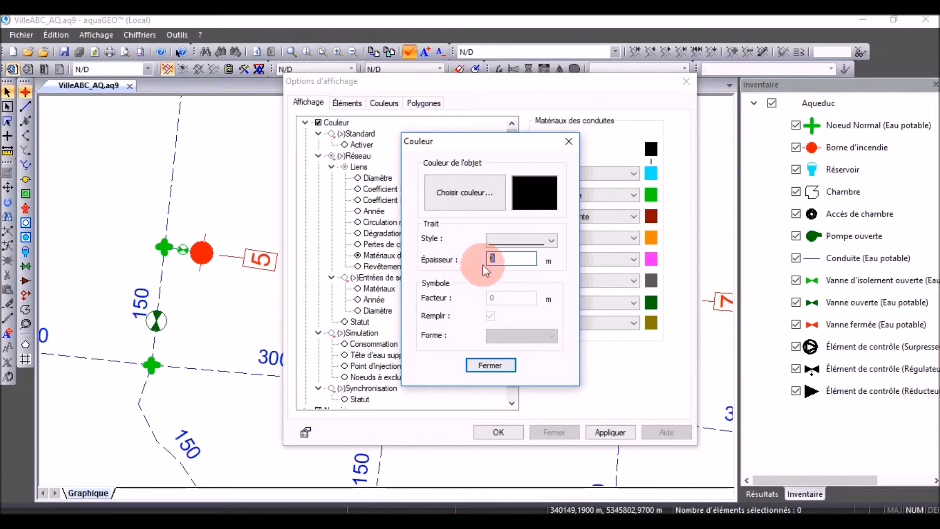
pyautogui.write('3')
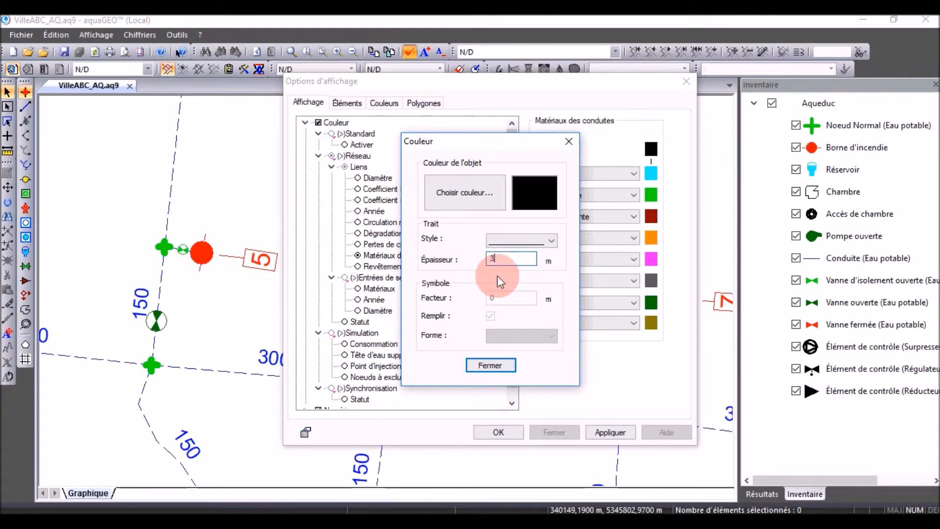
pyautogui.click(496, 367)
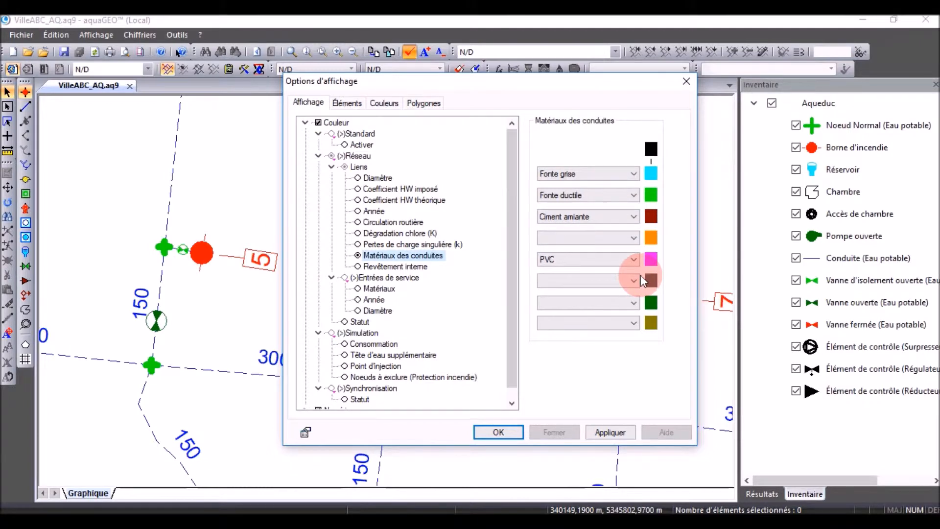
pyautogui.click(622, 433)
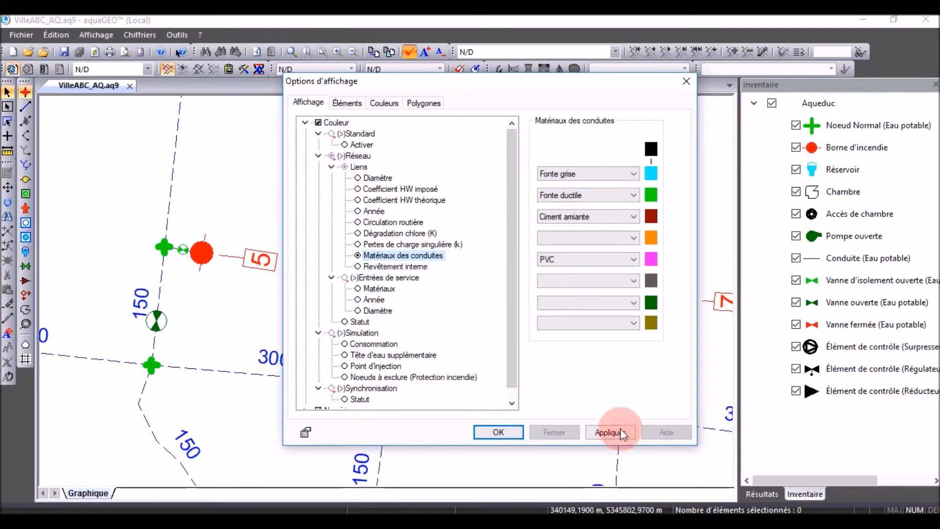
pyautogui.click(496, 435)
# - Show the Résultats legend and examine the pipe material colours across the network, including the dashed pipe at its southeast end
pyautogui.click(294, 321)
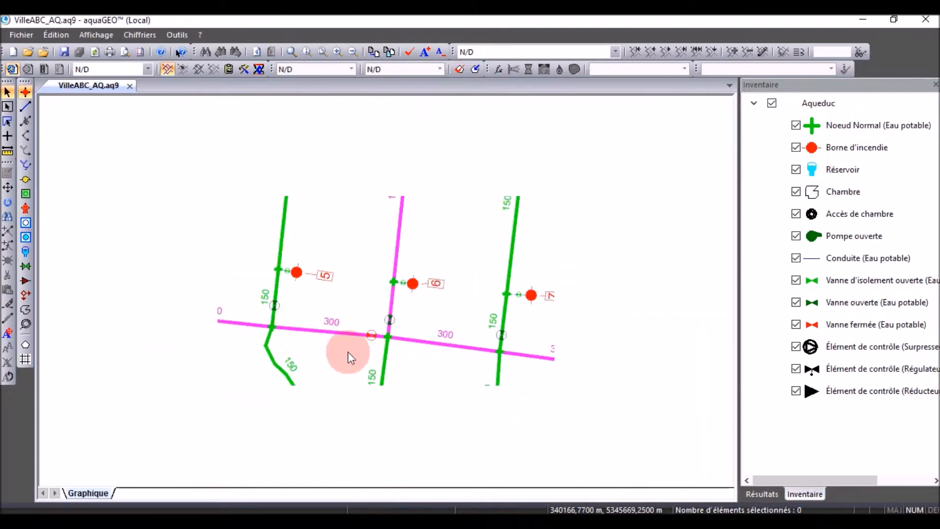
pyautogui.click(768, 493)
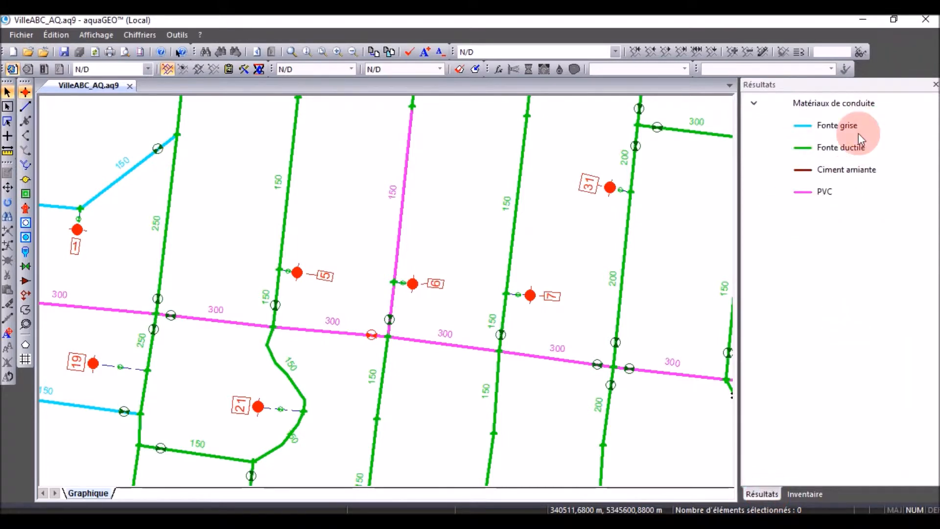
pyautogui.scroll(-4, 558, 295)
pyautogui.scroll(3, 337, 260)
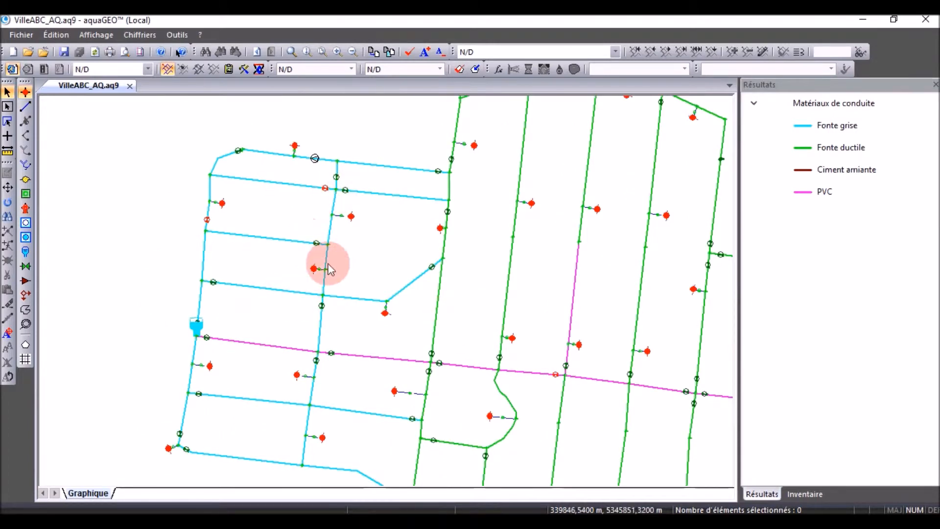
pyautogui.moveTo(677, 323); pyautogui.dragTo(566, 263)
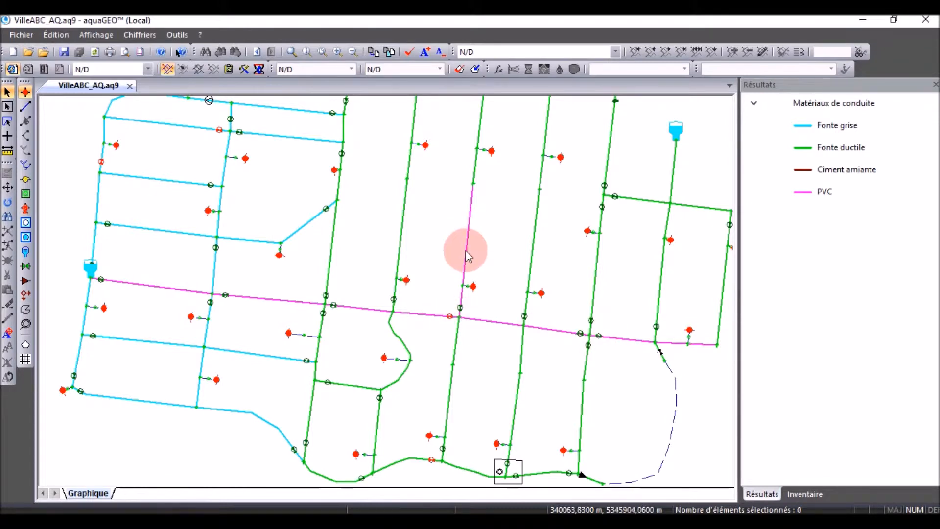
pyautogui.moveTo(413, 310); pyautogui.dragTo(342, 222)
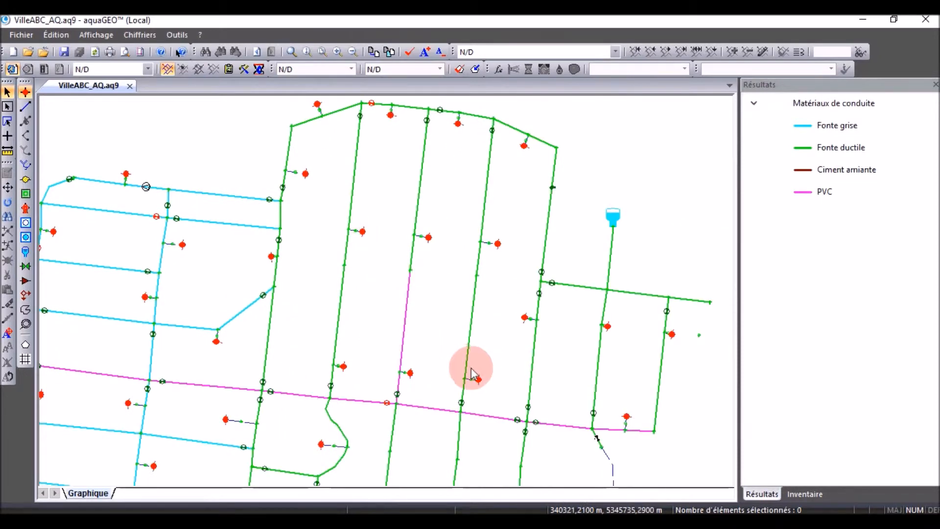
pyautogui.moveTo(472, 374); pyautogui.dragTo(473, 229)
pyautogui.scroll(2, 601, 368)
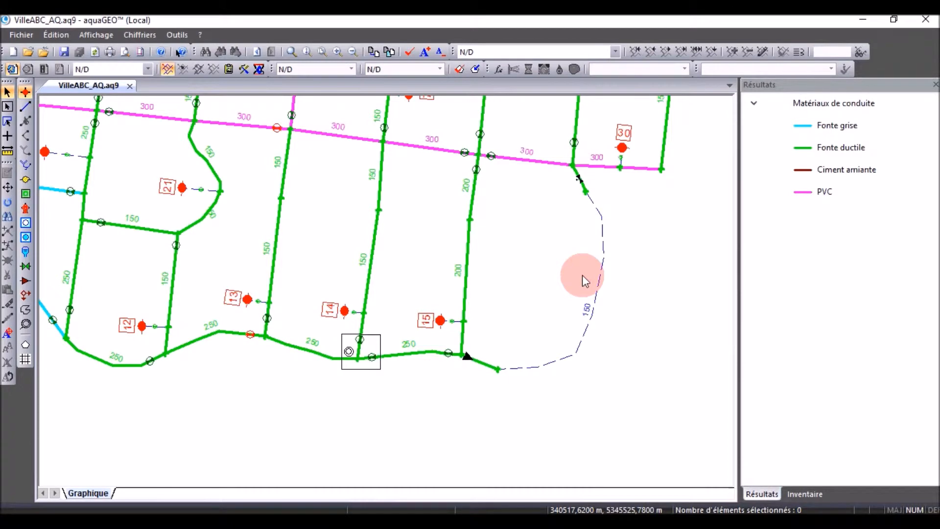
# - Open the display options, colour the network links by Diamètre and examine the minimum and maximum of its first class
pyautogui.click(410, 53)
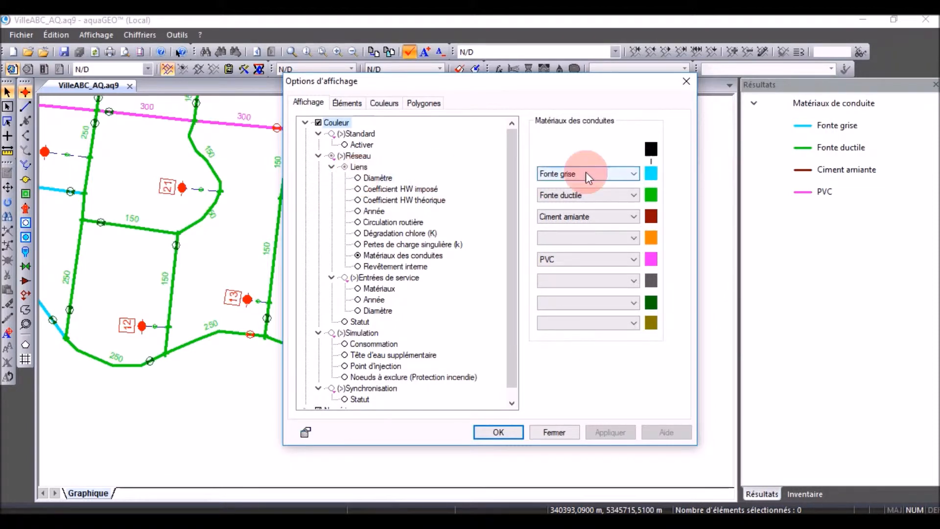
pyautogui.click(359, 178)
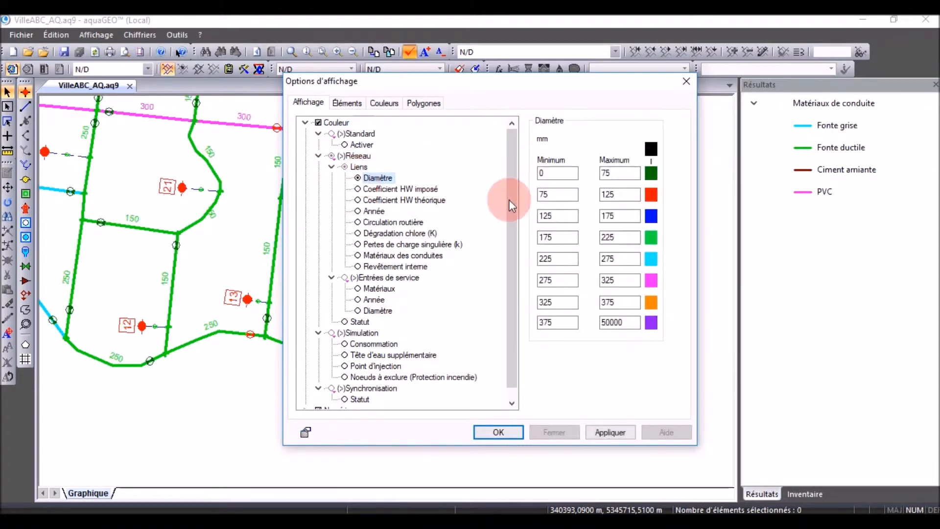
pyautogui.click(557, 177)
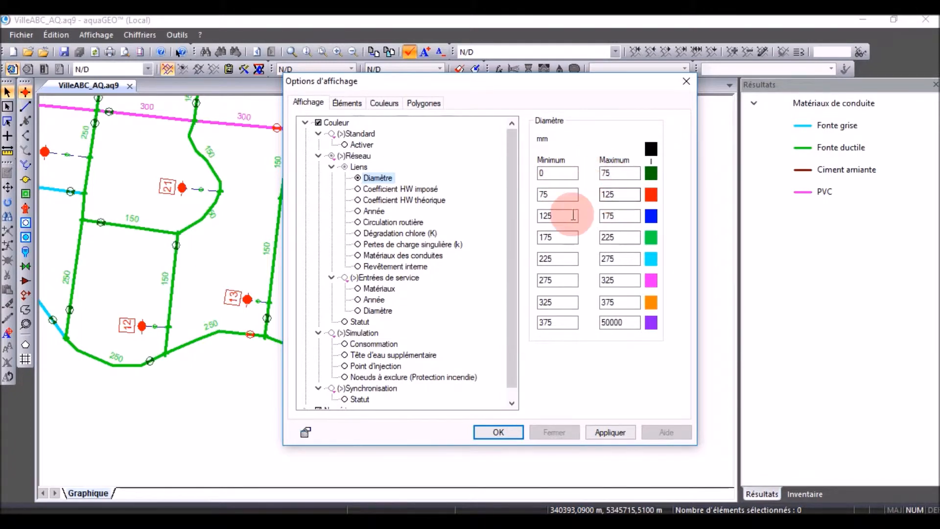
pyautogui.click(620, 171)
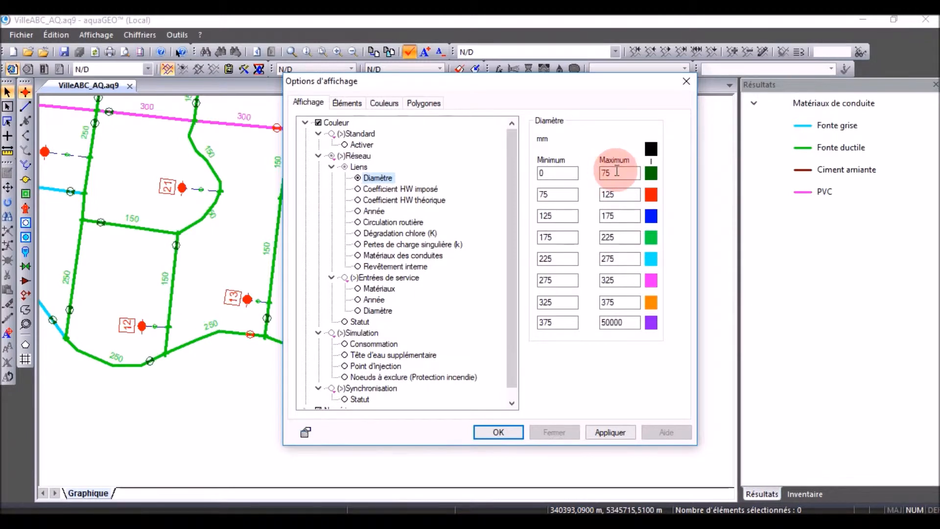
pyautogui.click(555, 173)
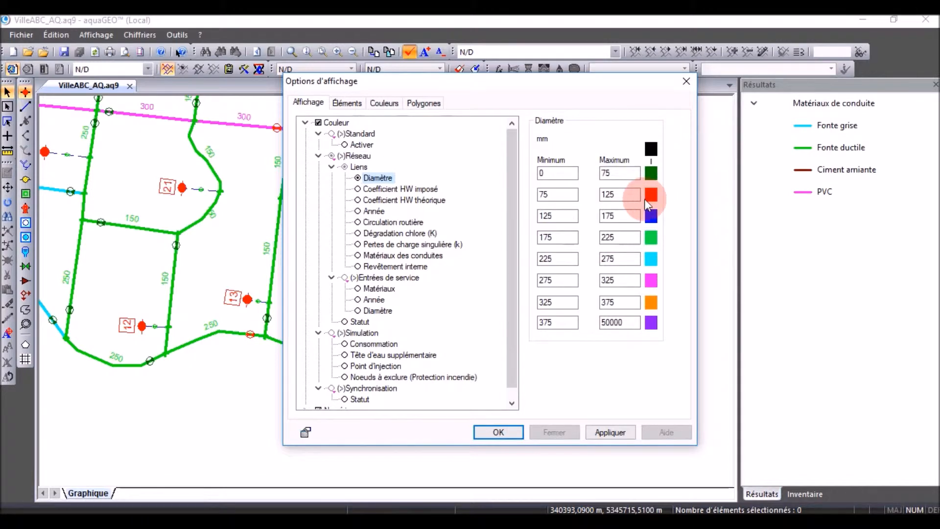
# - Set the maximum of the first, dark green diameter class to 77 mm and check the next class's minimum
pyautogui.doubleClick(611, 173)
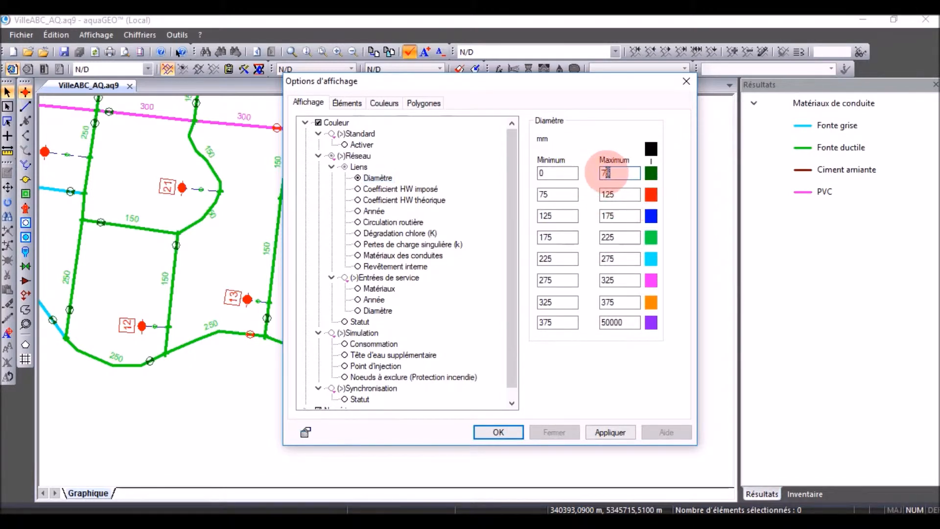
pyautogui.write('777')
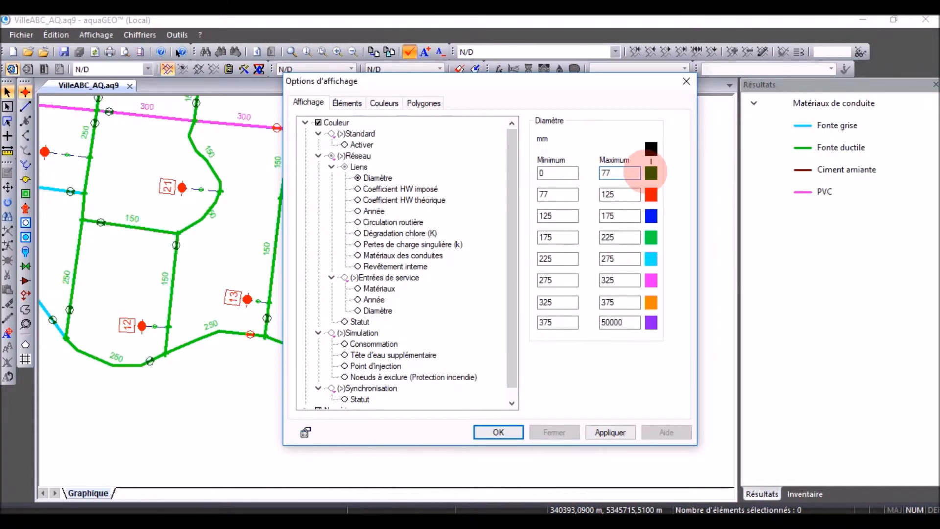
pyautogui.click(557, 195)
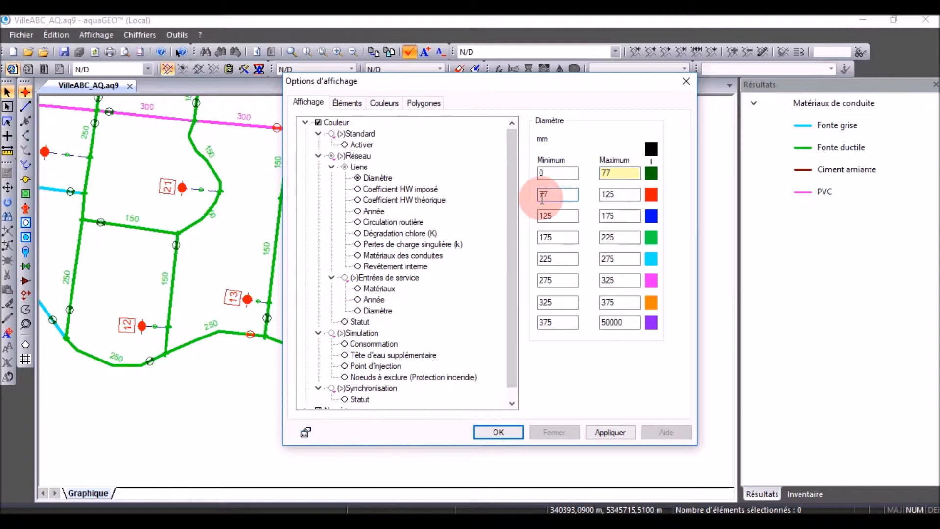
pyautogui.click(539, 195)
pyautogui.click(554, 194)
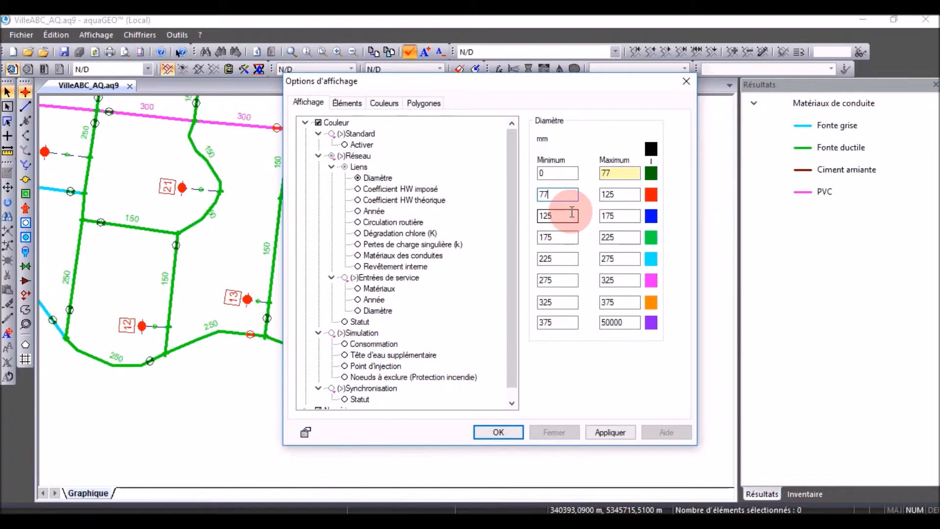
# - Set the minimum and maximum of the purple diameter class to 0 and apply the display options
pyautogui.doubleClick(603, 322)
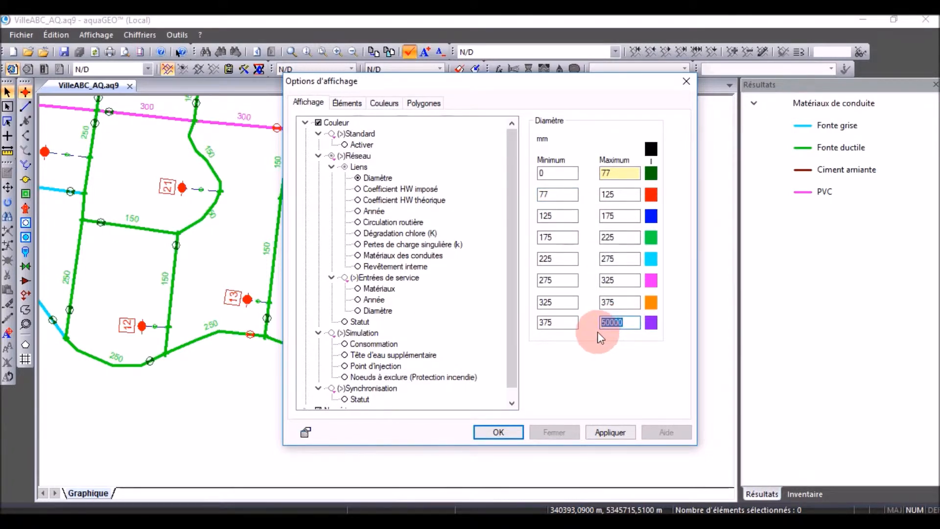
pyautogui.write('0')
pyautogui.moveTo(566, 322); pyautogui.dragTo(531, 322)
pyautogui.write('0')
pyautogui.click(618, 302)
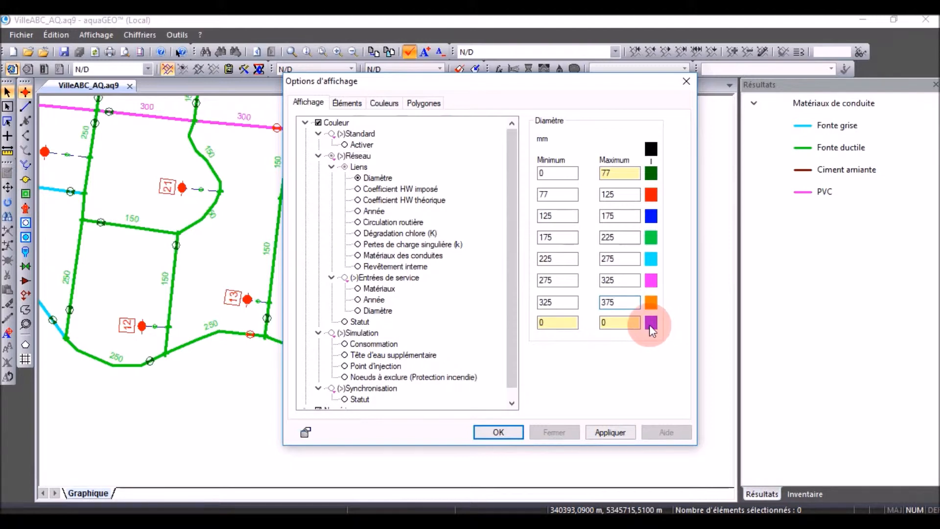
pyautogui.click(616, 432)
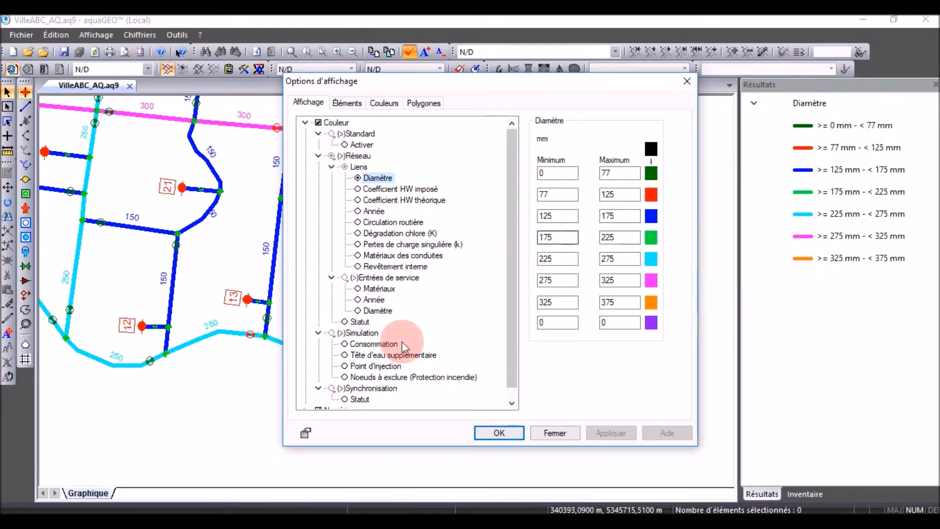
# - Expand the network groups under Numérique and label the links with Année in addition to Diamètre, applying the change
pyautogui.scroll(-1, 513, 331)
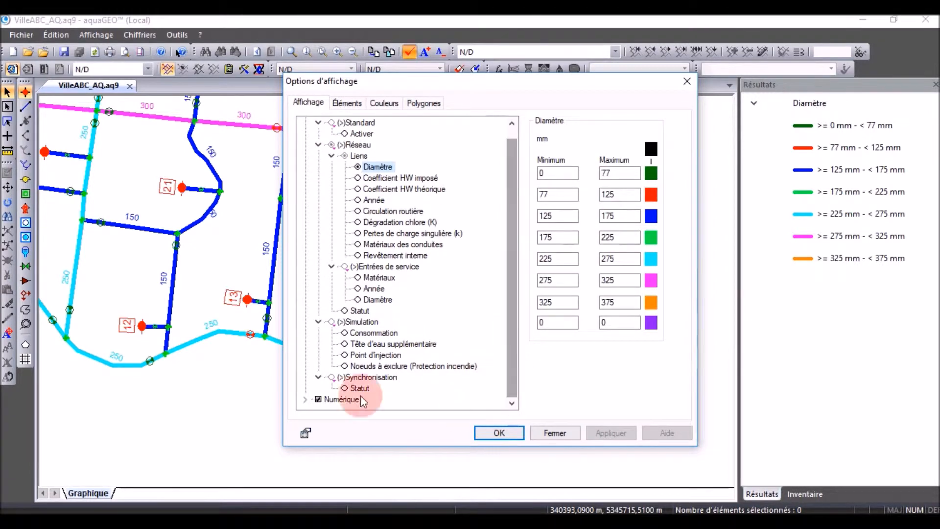
pyautogui.click(304, 400)
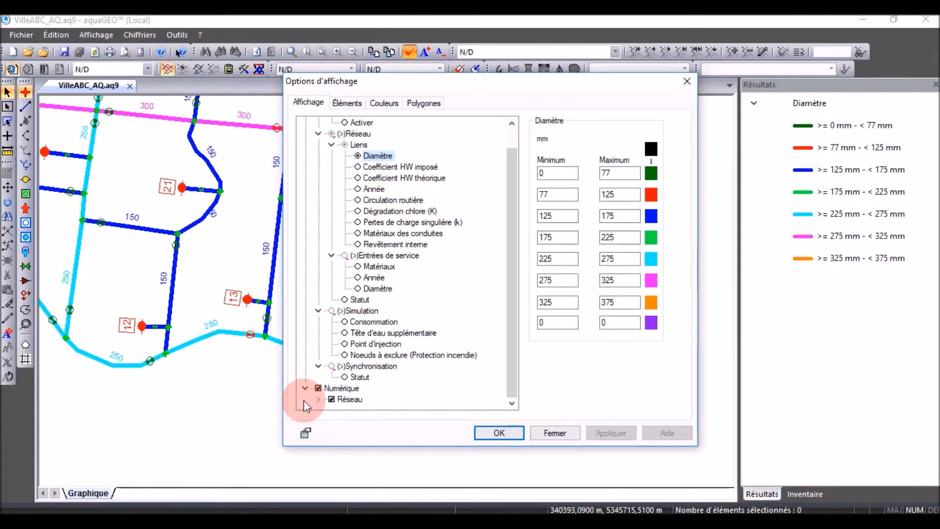
pyautogui.click(319, 399)
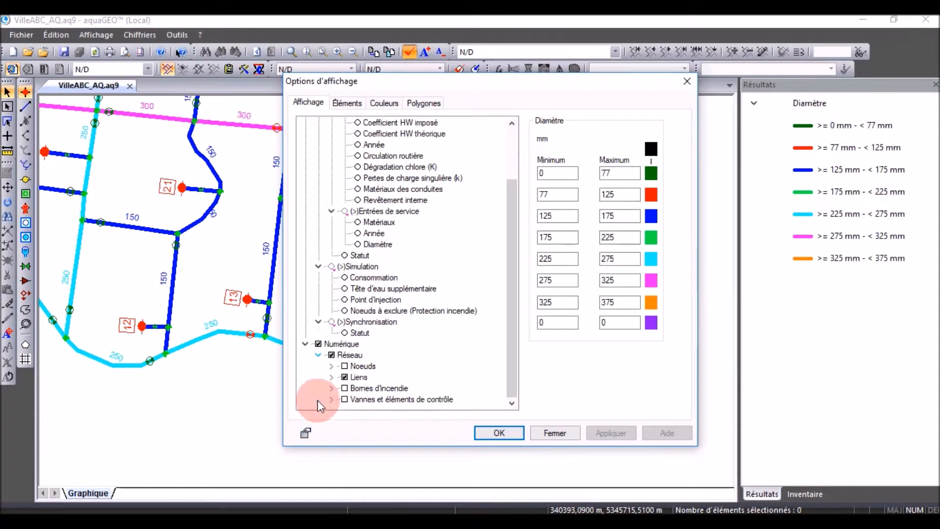
pyautogui.doubleClick(352, 368)
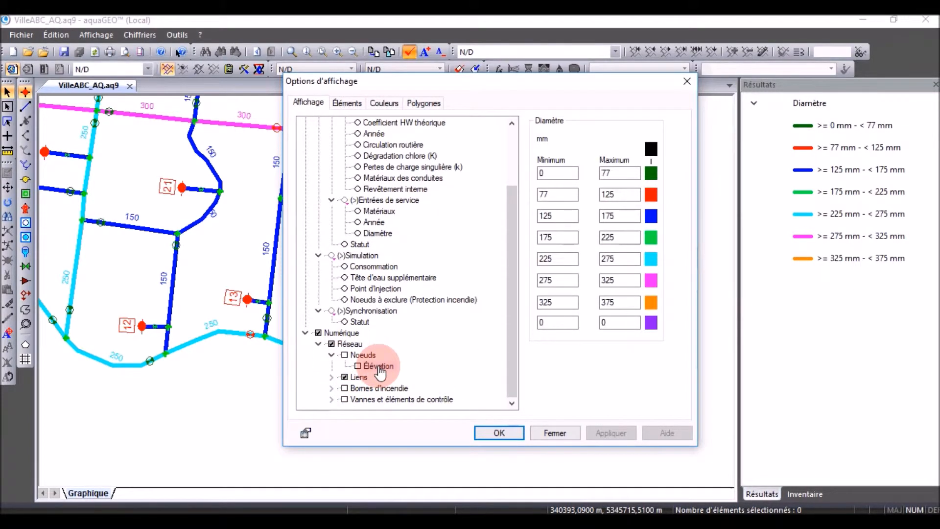
pyautogui.click(332, 377)
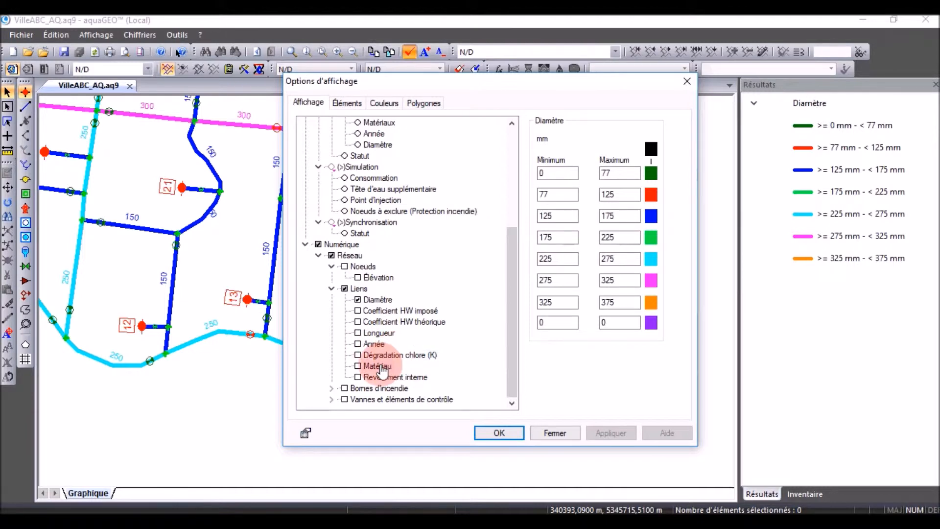
pyautogui.click(331, 388)
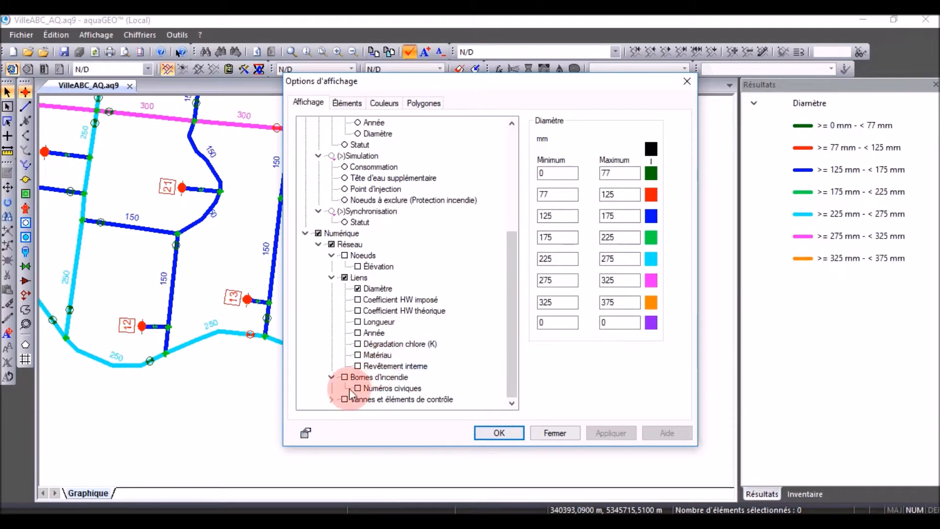
pyautogui.click(331, 399)
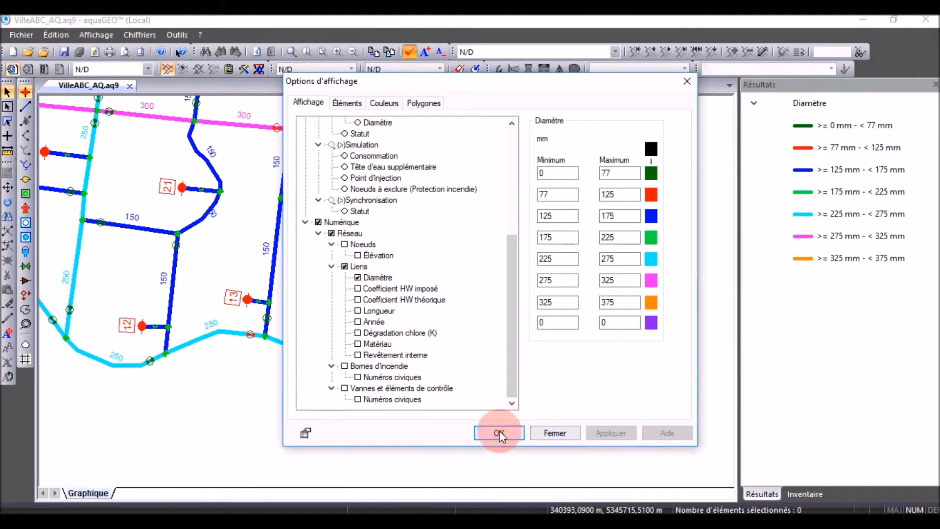
pyautogui.click(358, 323)
pyautogui.click(607, 432)
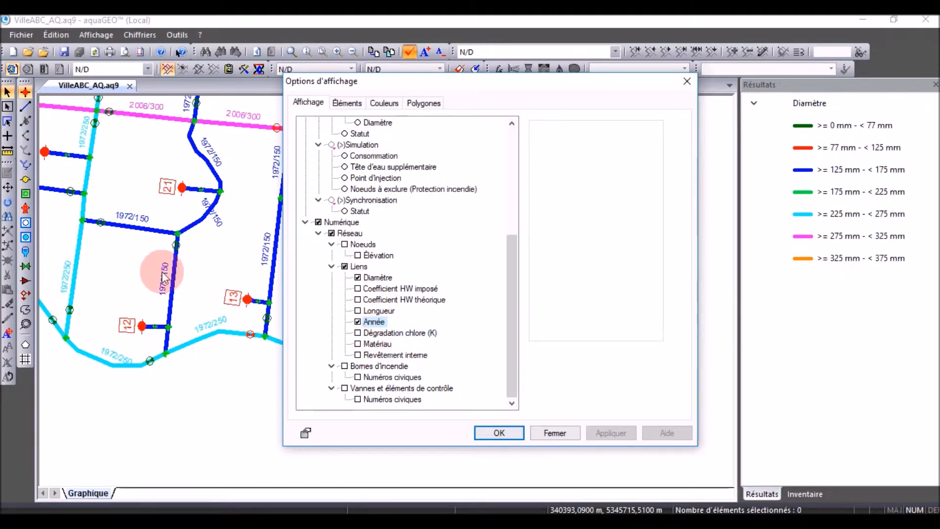
pyautogui.click(358, 344)
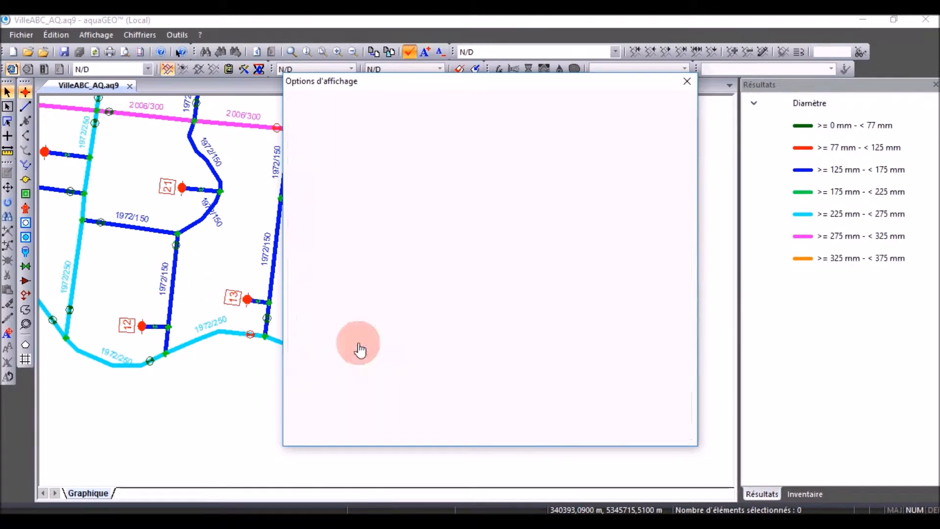
pyautogui.click(611, 433)
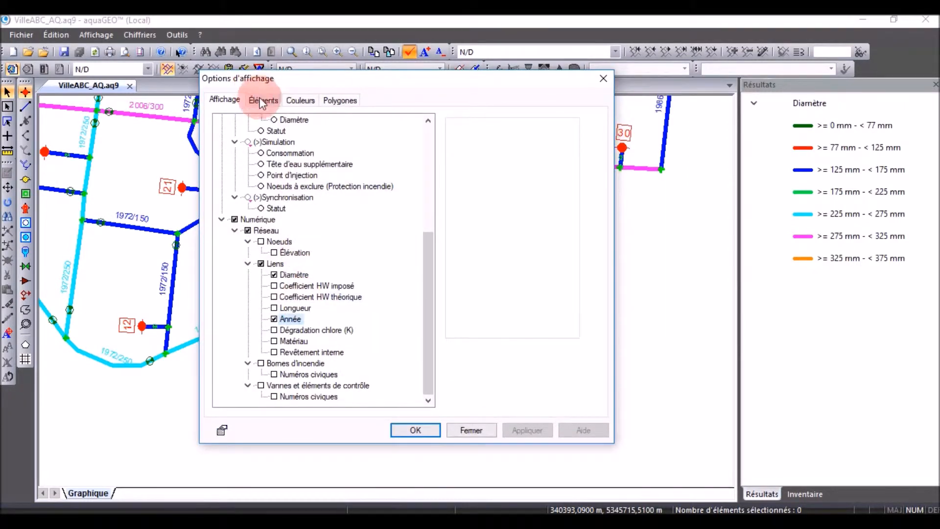
# - In the general Éléments options, enable the Affichage couleur and Affichage alphanumérique legends and apply them to the map
pyautogui.click(263, 100)
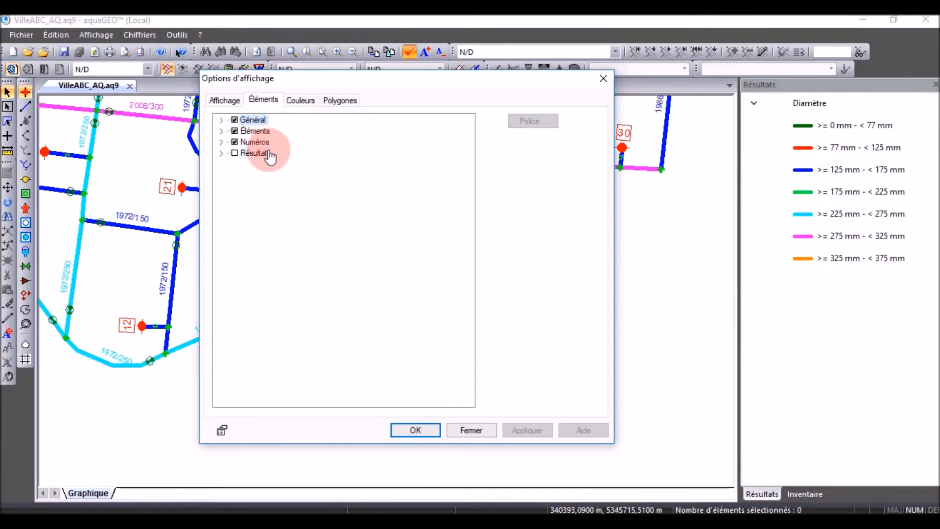
pyautogui.click(222, 120)
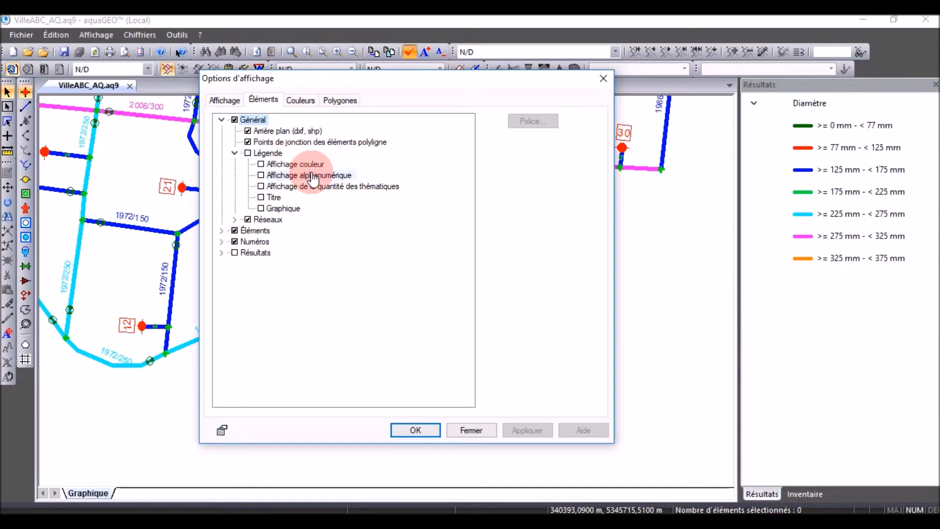
pyautogui.click(262, 166)
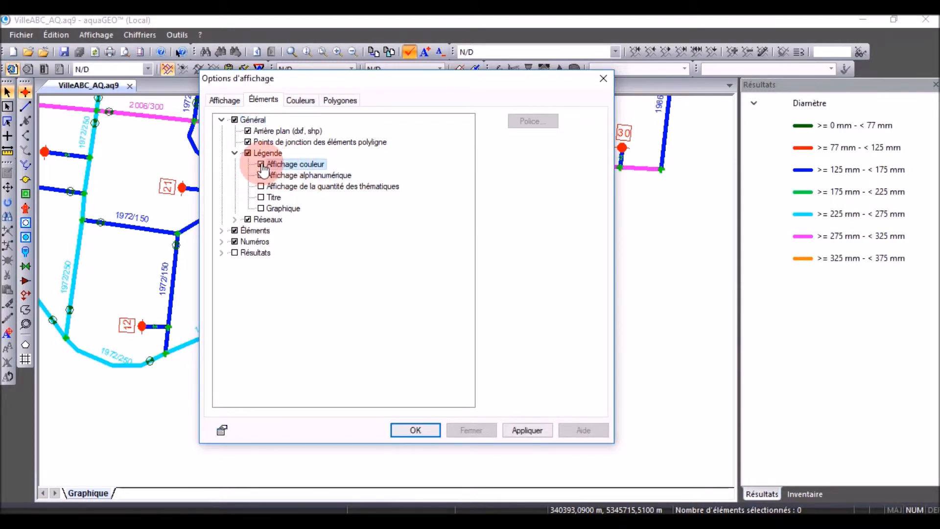
pyautogui.click(527, 430)
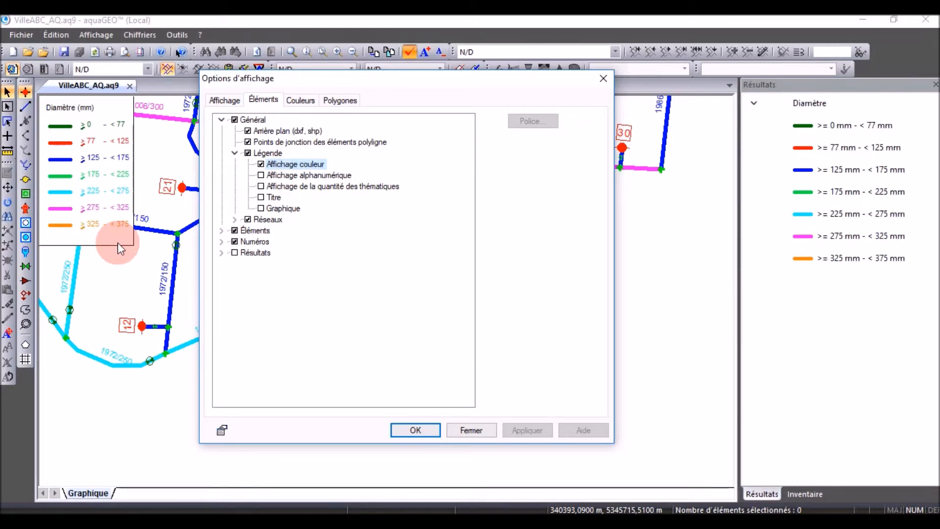
pyautogui.click(261, 175)
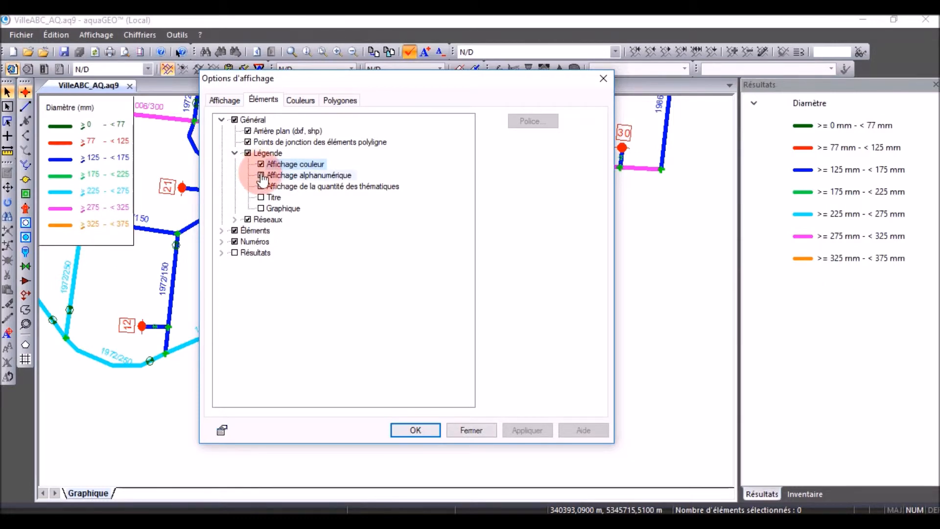
pyautogui.click(542, 429)
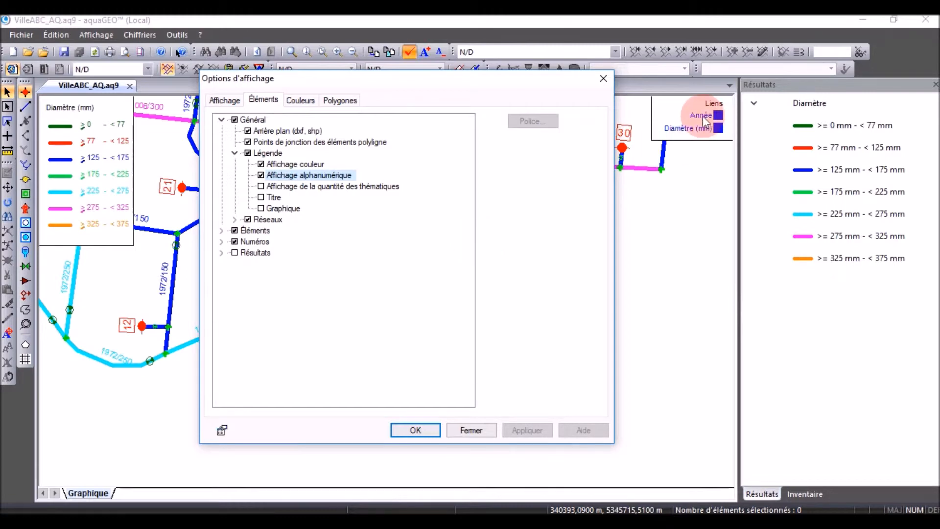
# - Enable Affichage de la quantité des thématiques, Titre and Graphique for the legend, applying each option
pyautogui.click(261, 187)
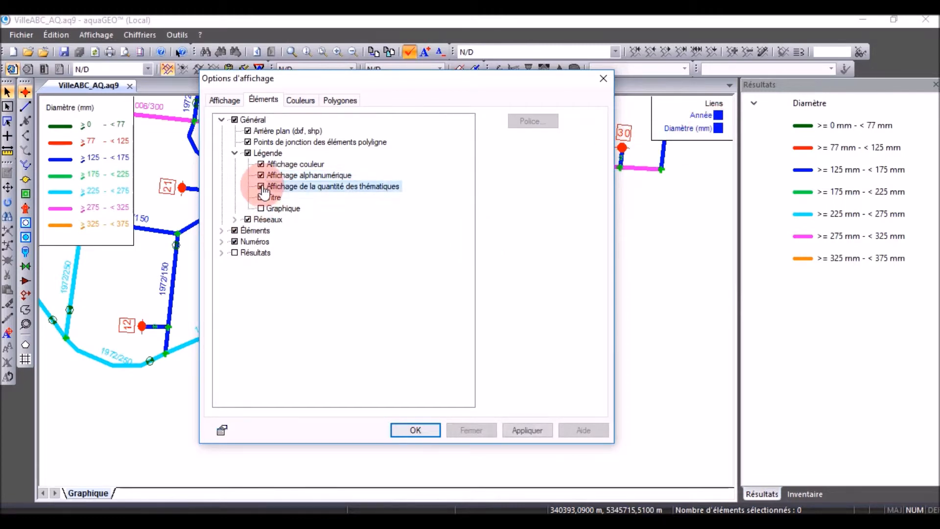
pyautogui.click(535, 432)
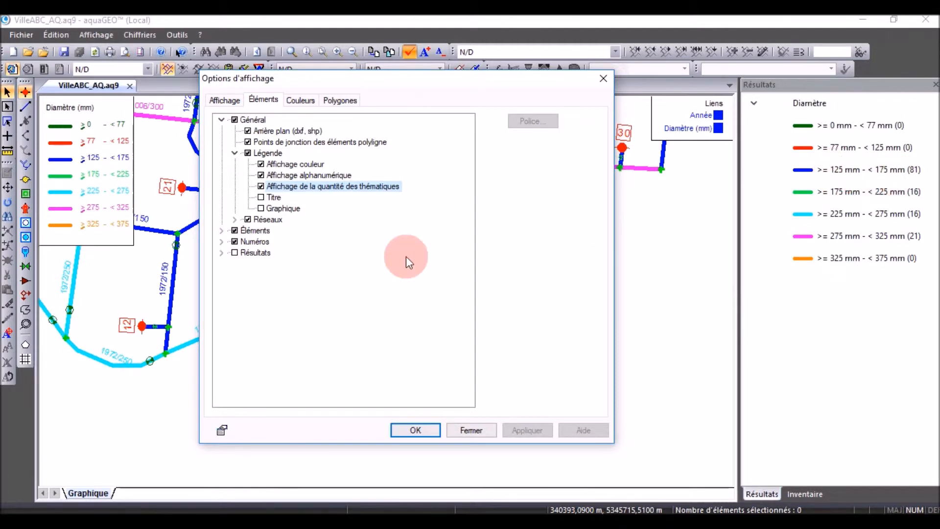
pyautogui.click(261, 198)
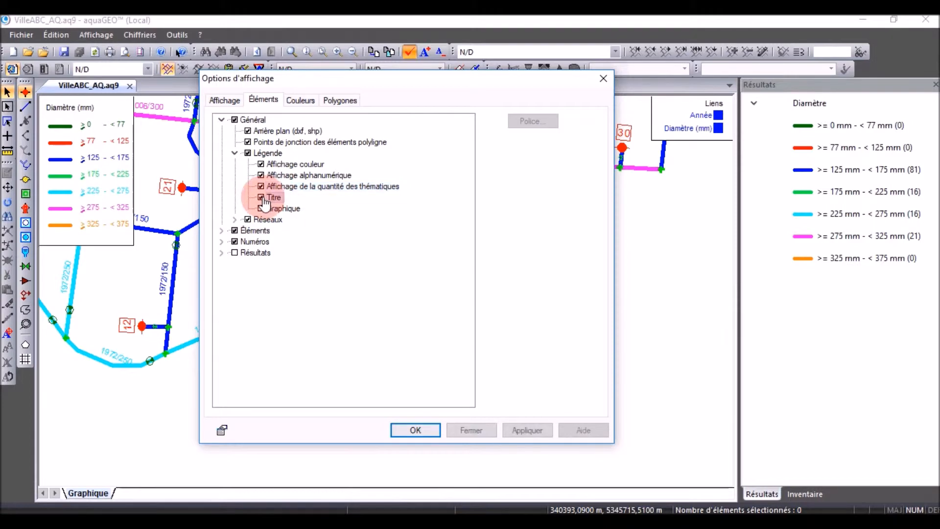
pyautogui.click(526, 429)
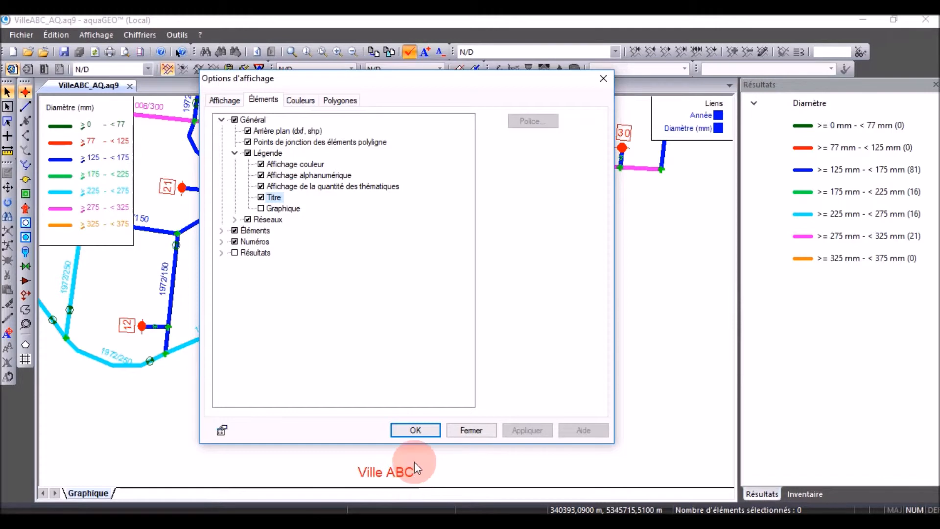
pyautogui.click(262, 209)
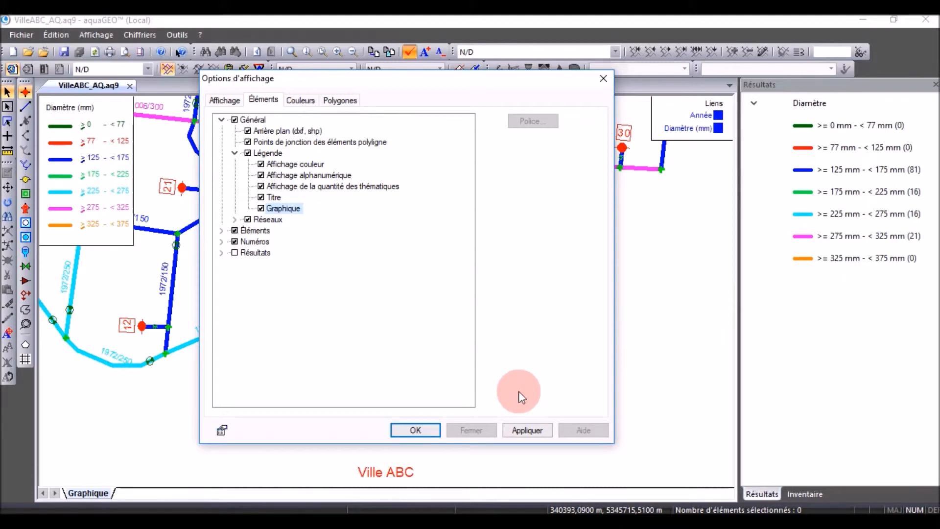
pyautogui.click(533, 429)
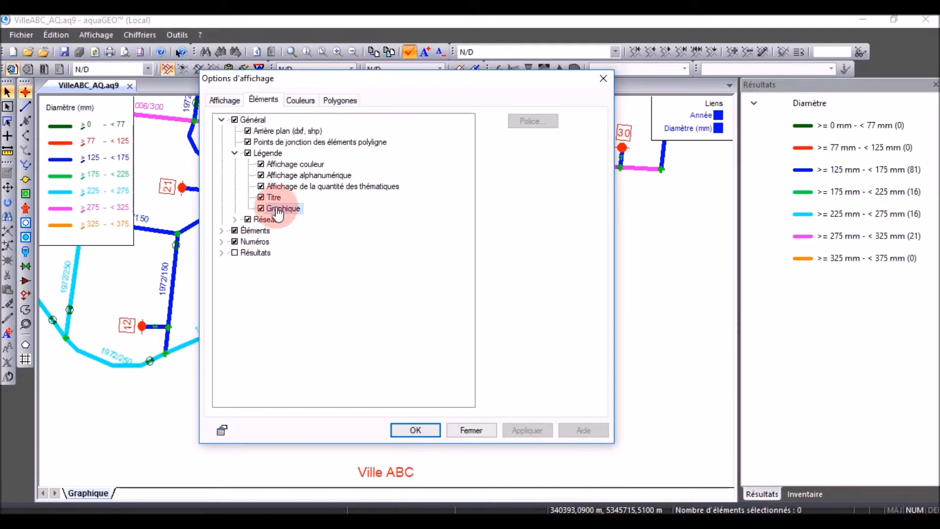
# - Under the general Réseaux options, disable the Intégrateur, Voirie and Égout networks and apply the change
pyautogui.click(236, 219)
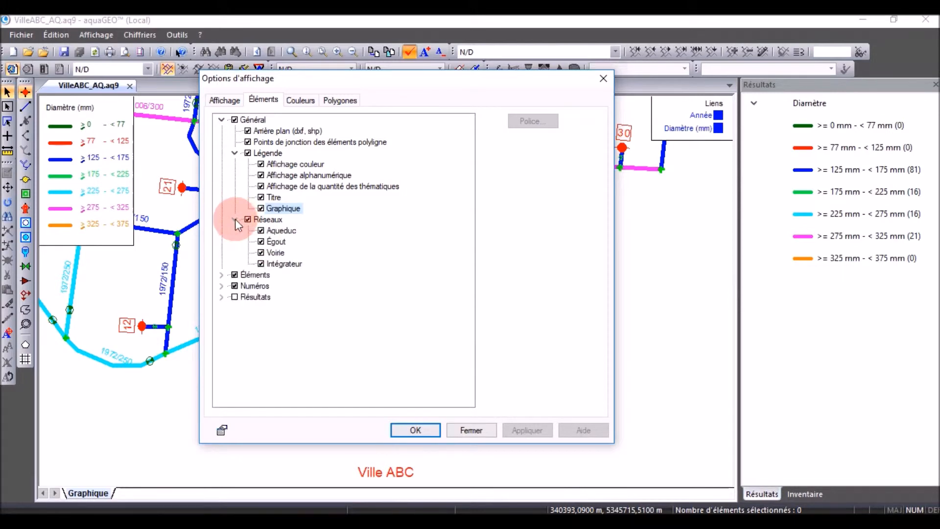
pyautogui.click(262, 263)
pyautogui.click(261, 253)
pyautogui.click(261, 242)
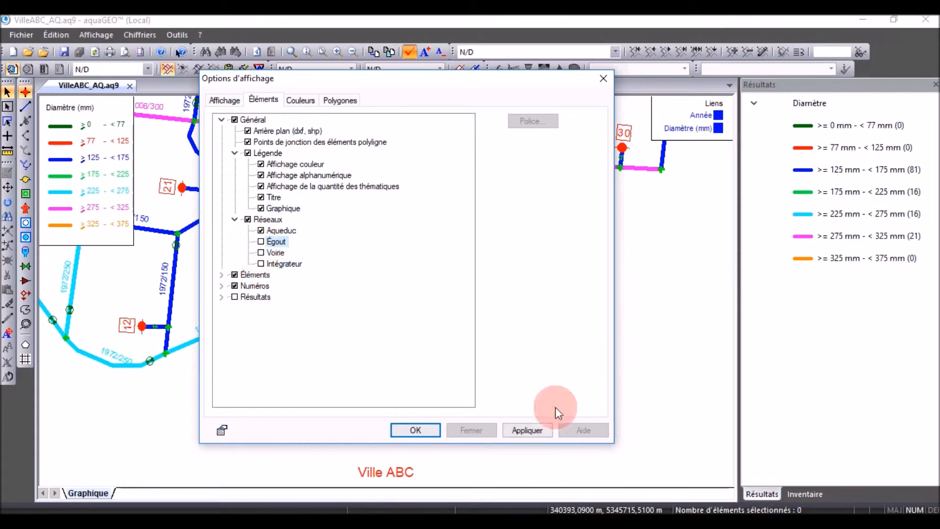
pyautogui.click(525, 429)
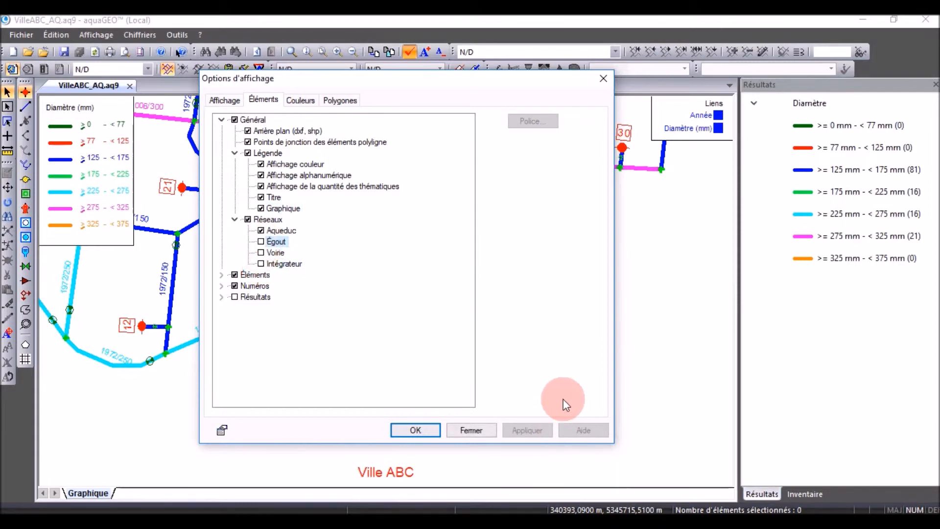
# - Hide the Aqueduc network on the map, applying the change, and enable and apply it again
pyautogui.click(275, 221)
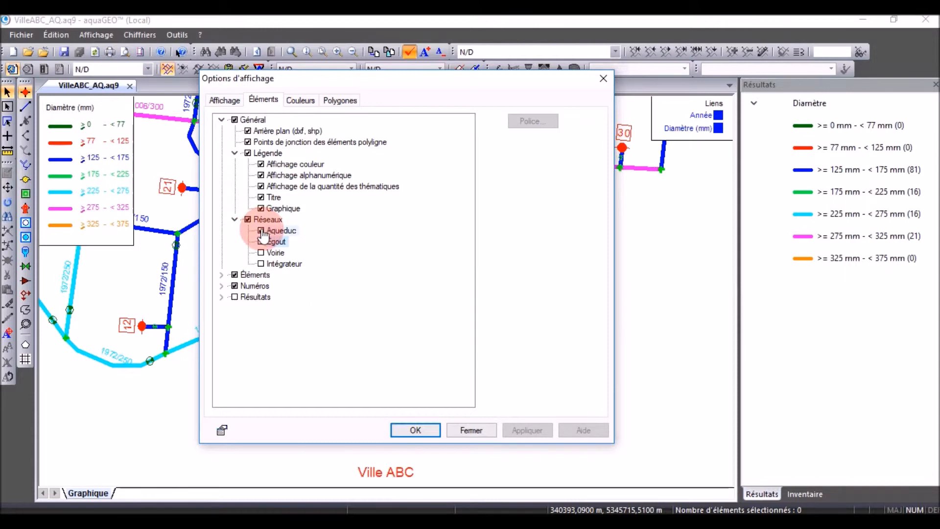
pyautogui.click(261, 230)
pyautogui.click(536, 429)
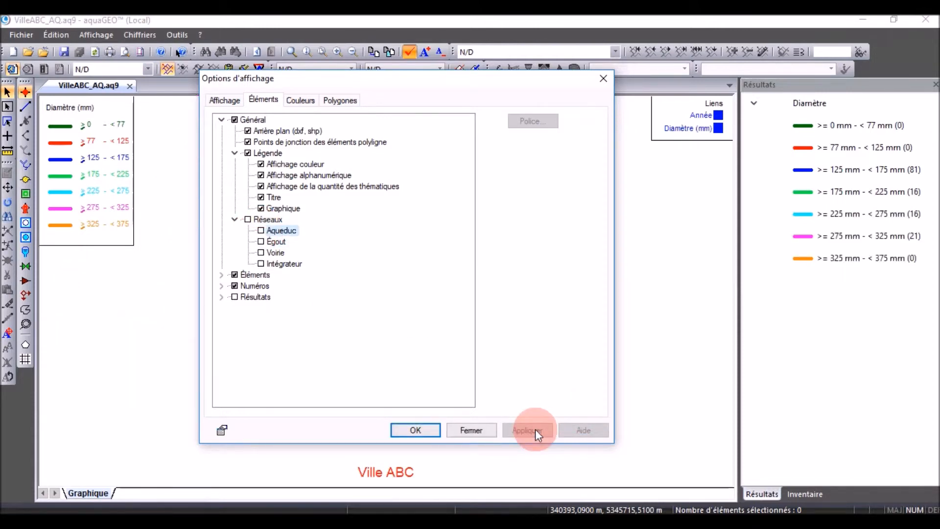
pyautogui.click(261, 230)
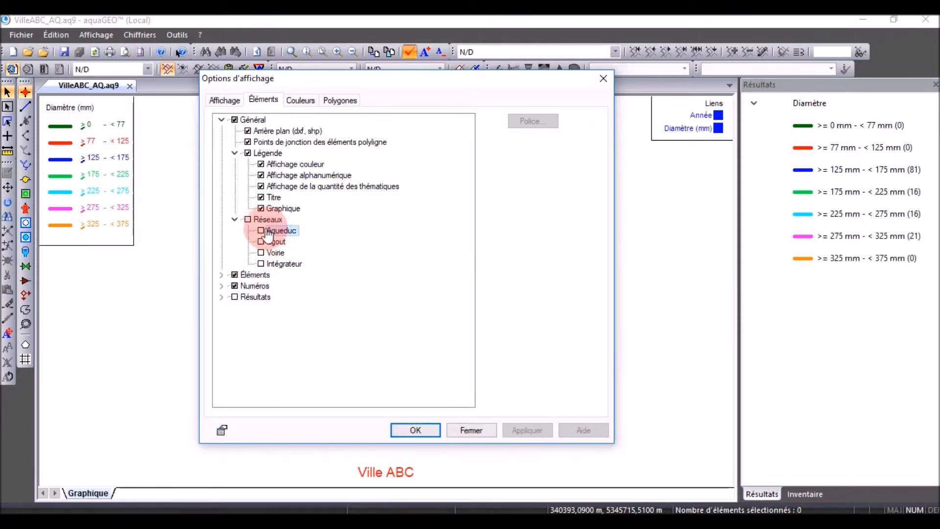
pyautogui.click(533, 429)
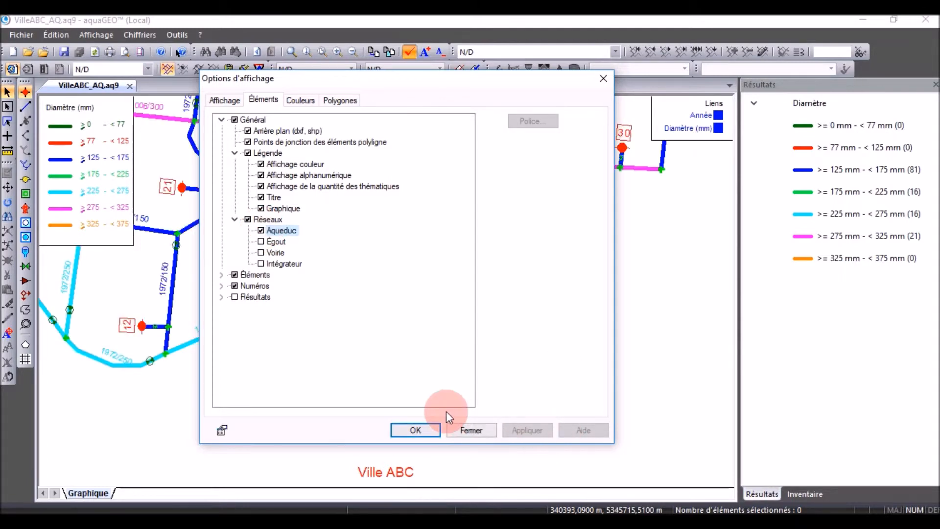
# - Review the displayable element types listed under Éléments and close the display options
pyautogui.click(225, 274)
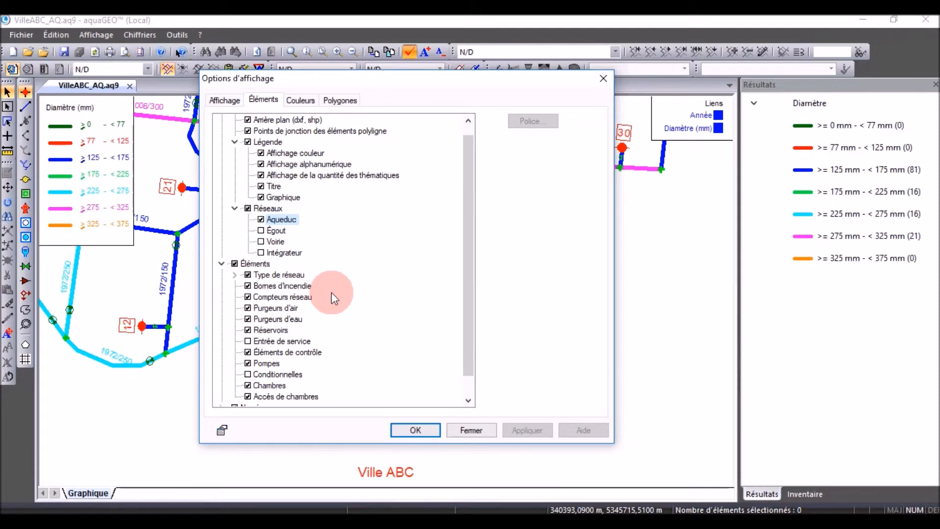
pyautogui.scroll(-1, 334, 299)
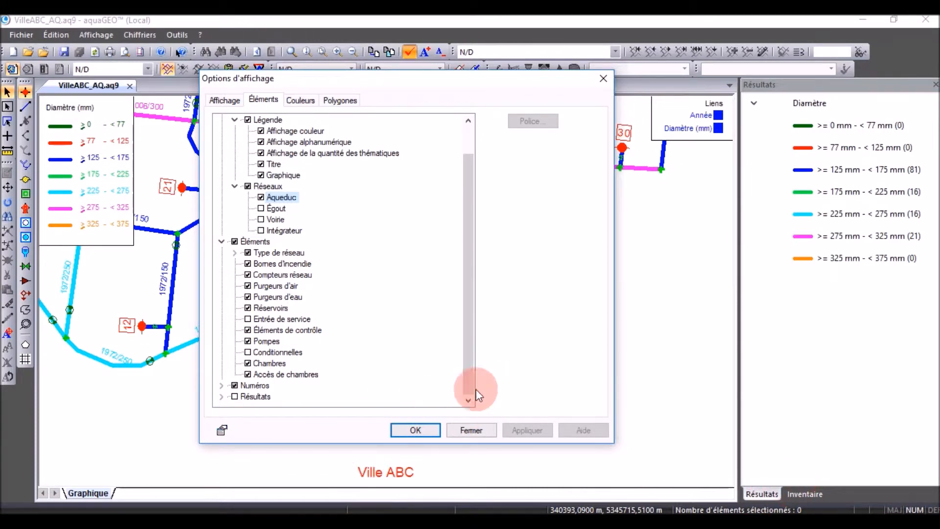
pyautogui.click(415, 430)
# - In the Inventaire list, hide the Noeud Normal (Eau potable) elements and show them again
pyautogui.click(806, 494)
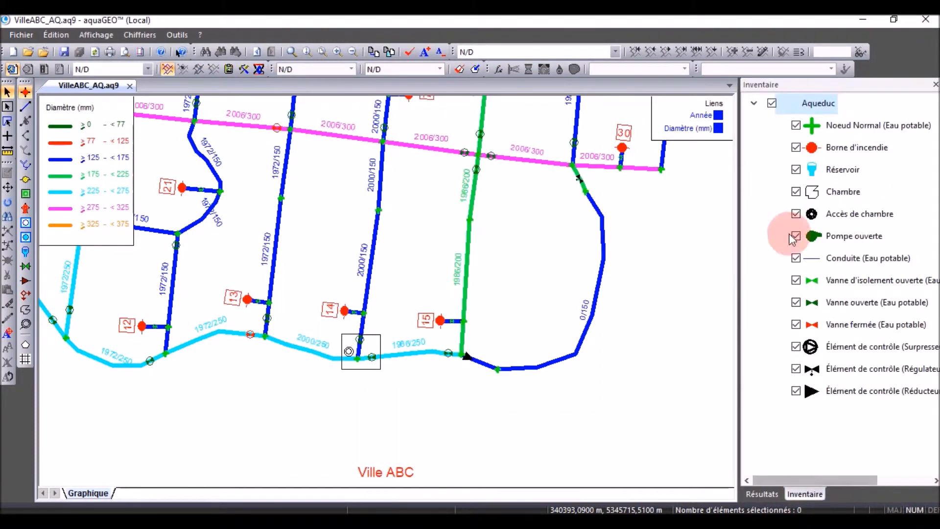
pyautogui.click(796, 125)
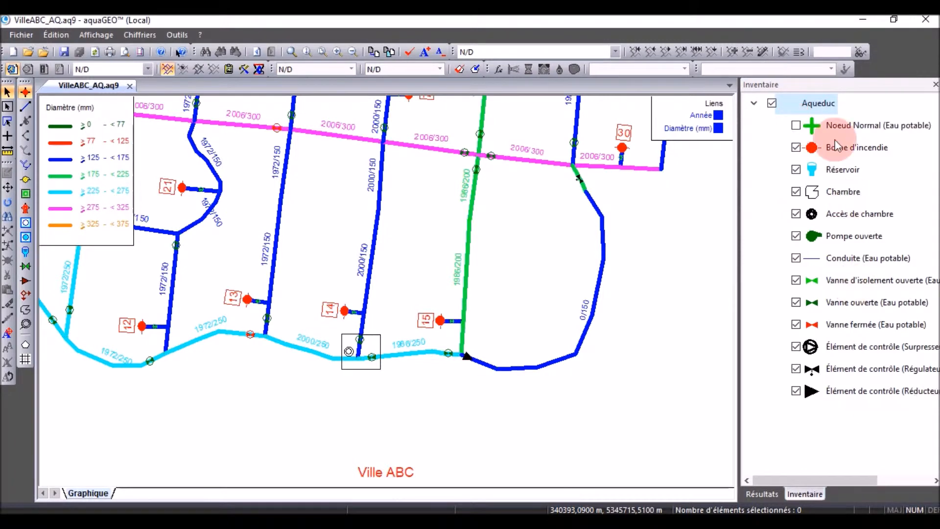
pyautogui.click(796, 126)
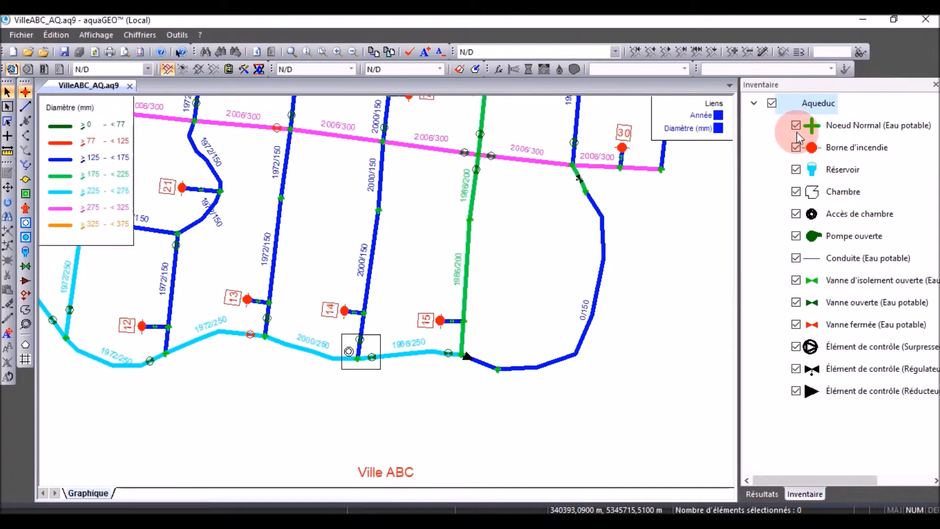
# - In the Éléments display options, disable and apply Bornes d'incendie, and re-enable and apply it
pyautogui.click(409, 51)
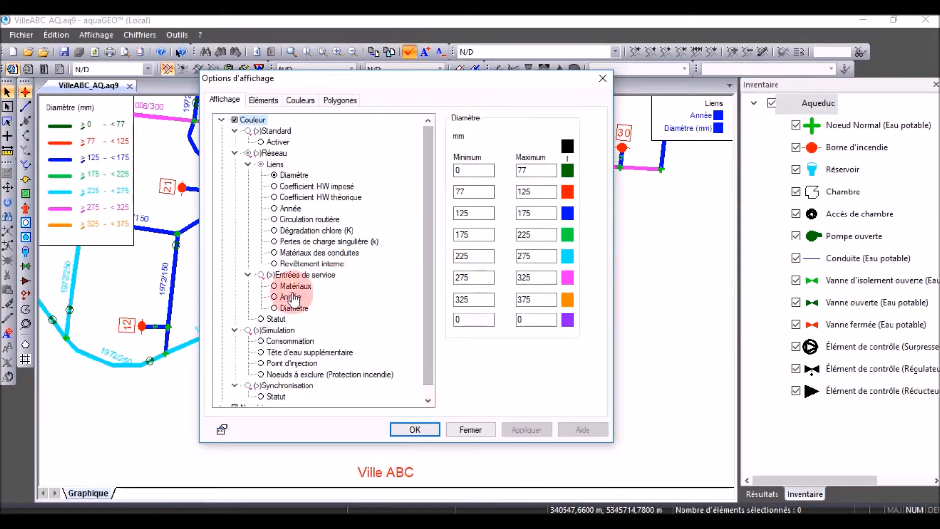
pyautogui.click(260, 101)
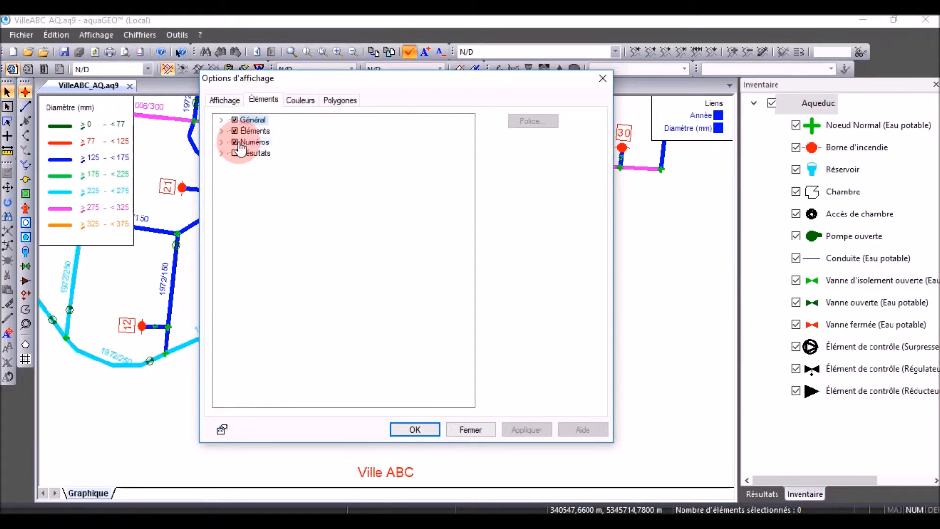
pyautogui.click(221, 131)
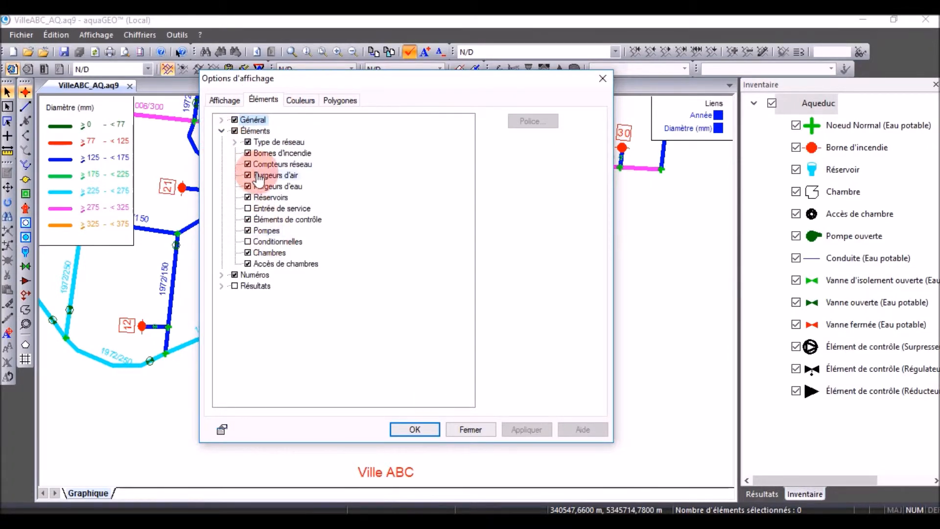
pyautogui.click(247, 153)
pyautogui.click(524, 429)
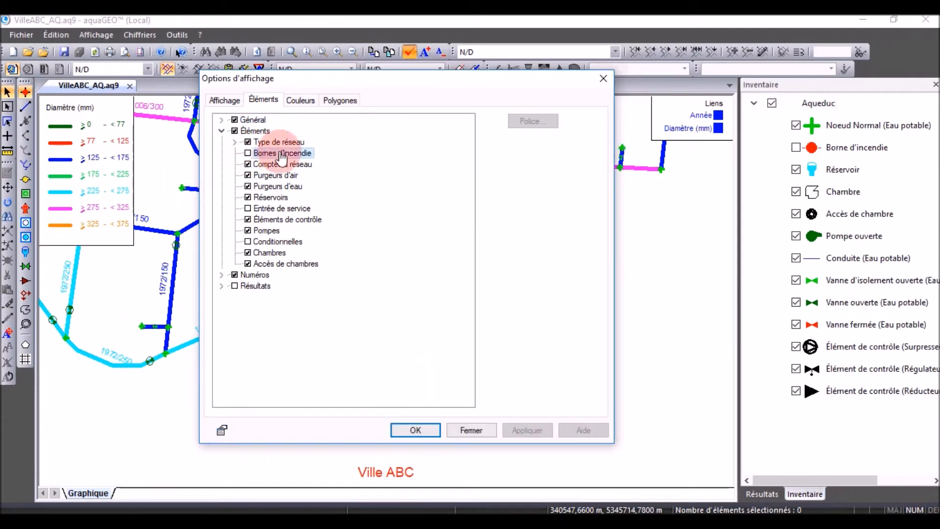
pyautogui.click(248, 153)
pyautogui.click(519, 428)
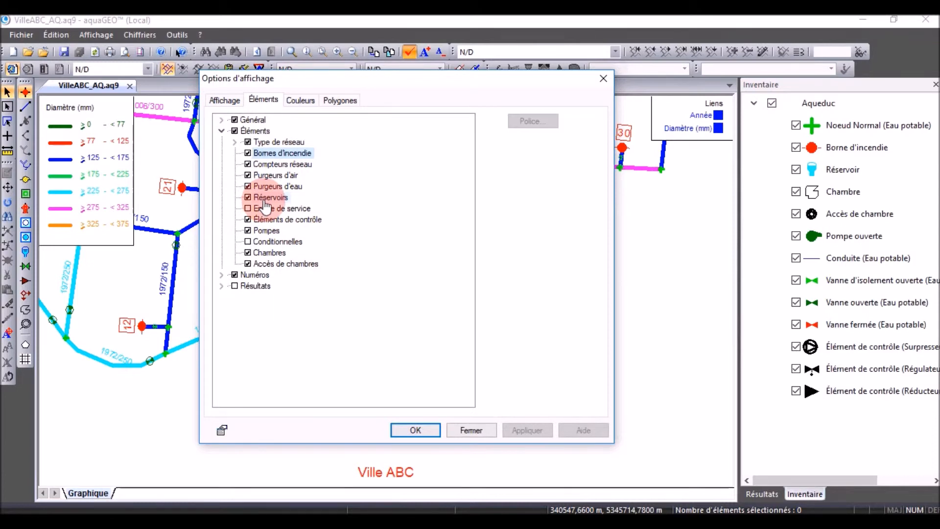
# - Under Numéros, hide the Bornes d'incendie numbers and restore them, applying each change, and expand the Résultats exclusion options
pyautogui.click(222, 275)
pyautogui.scroll(-1, 277, 283)
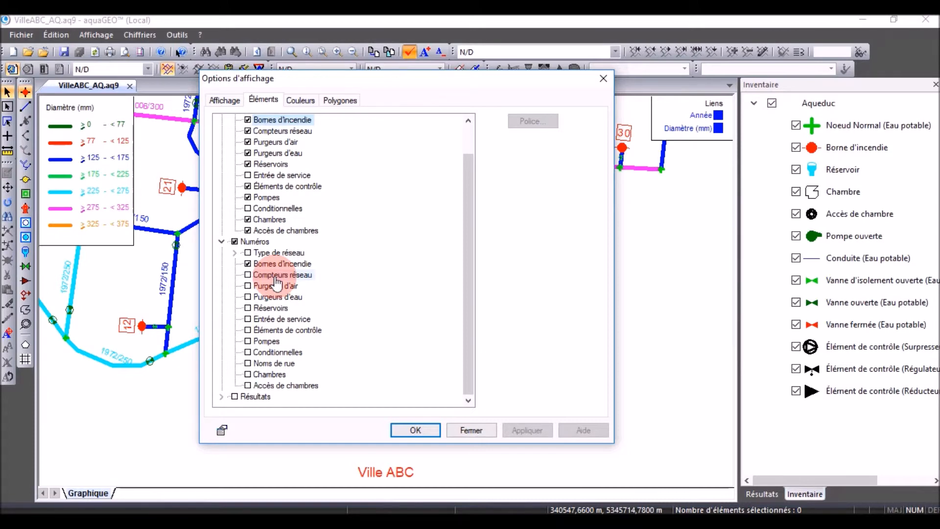
pyautogui.click(248, 263)
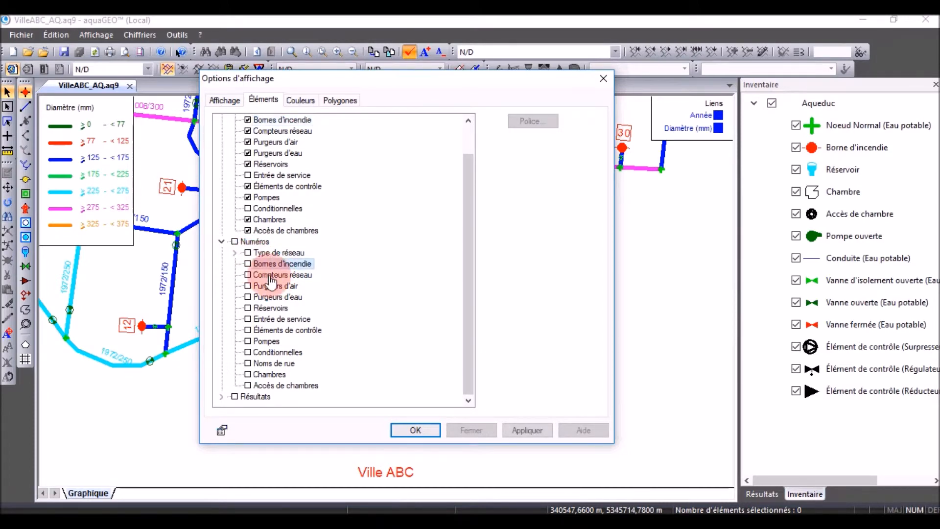
pyautogui.click(513, 426)
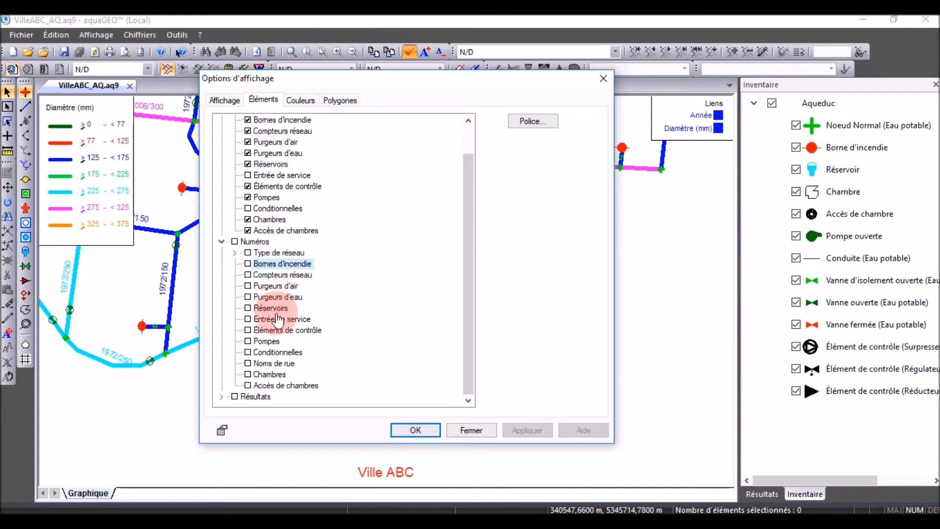
pyautogui.click(248, 265)
pyautogui.click(527, 431)
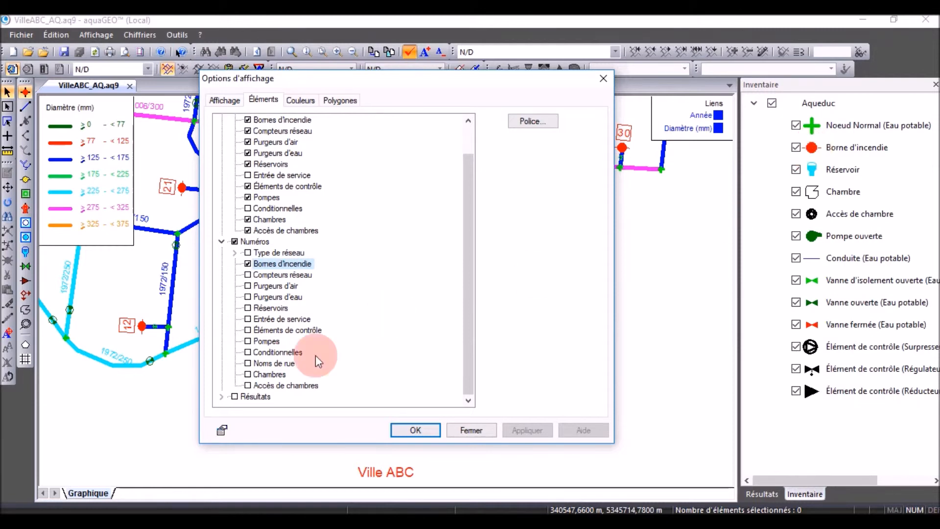
pyautogui.click(222, 397)
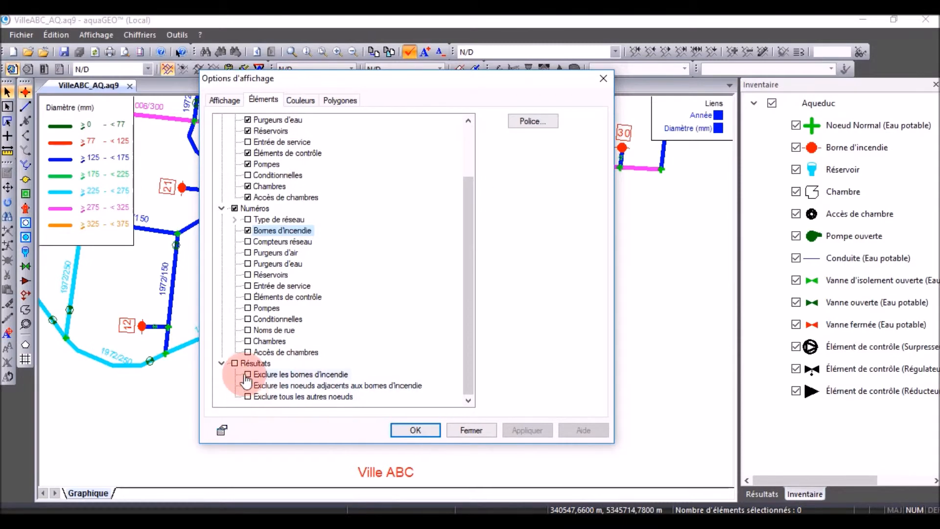
# - In the general colour options, set the Arrière-plan Fond colour to black and apply it to the map
pyautogui.click(304, 102)
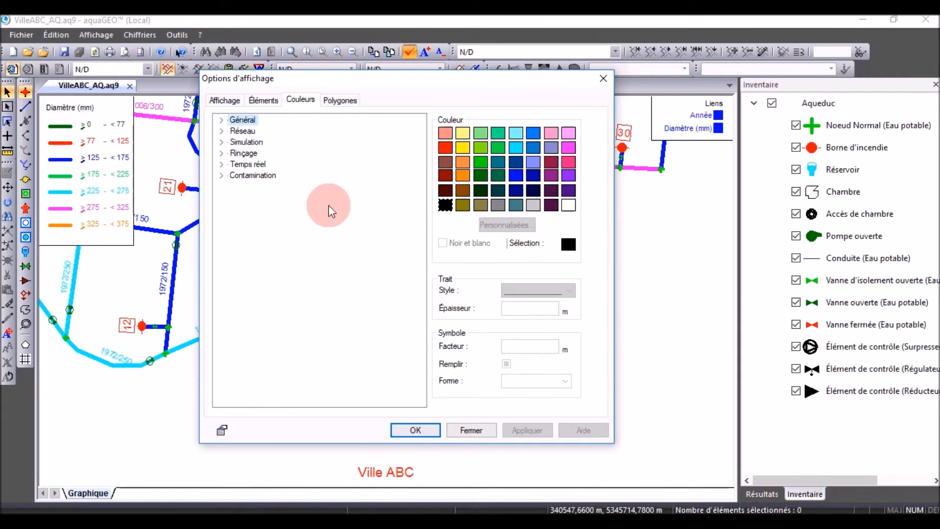
pyautogui.click(221, 119)
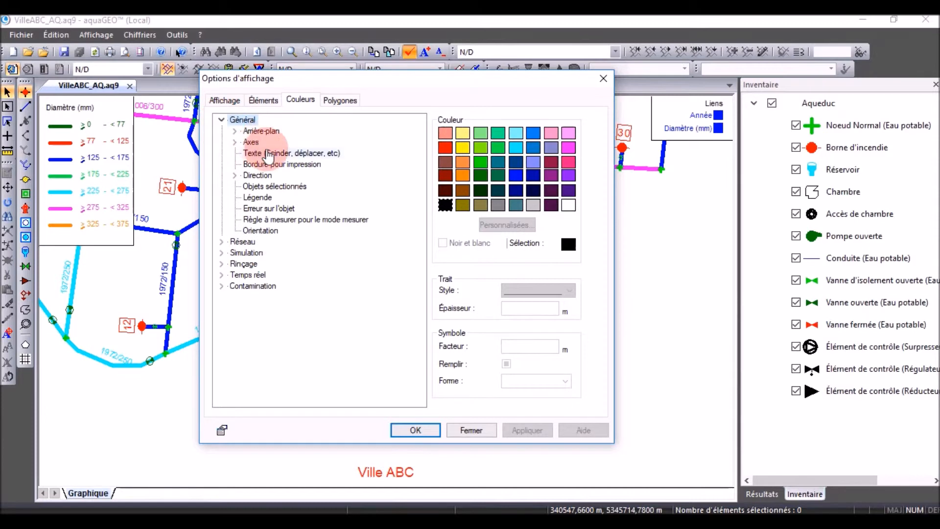
pyautogui.click(234, 131)
pyautogui.click(266, 142)
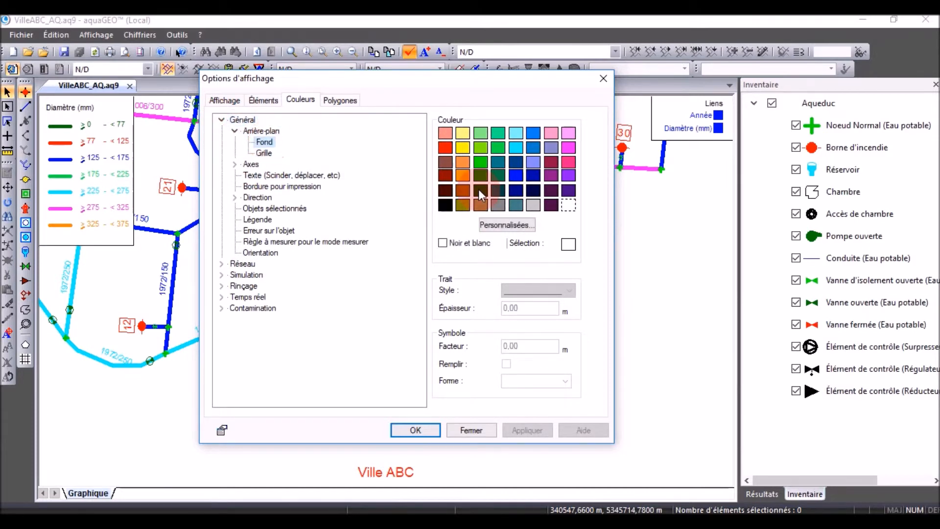
pyautogui.click(446, 206)
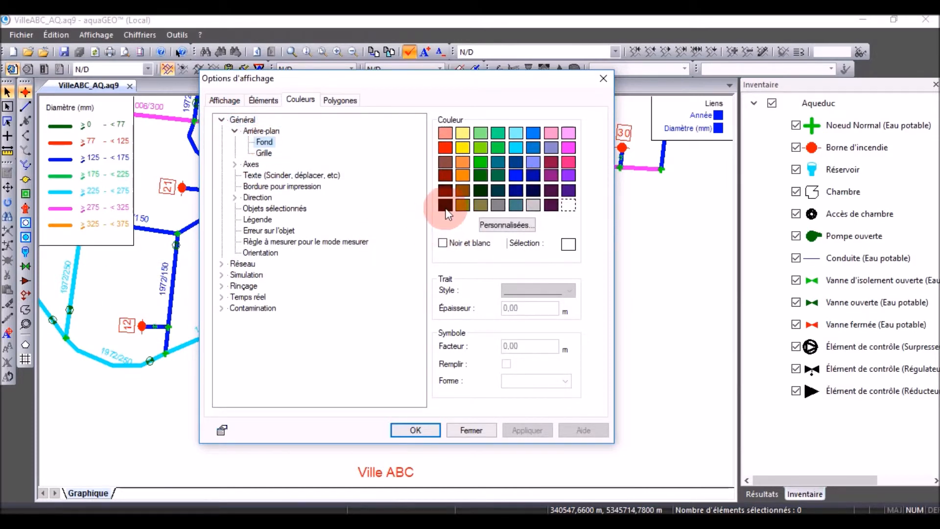
pyautogui.click(530, 431)
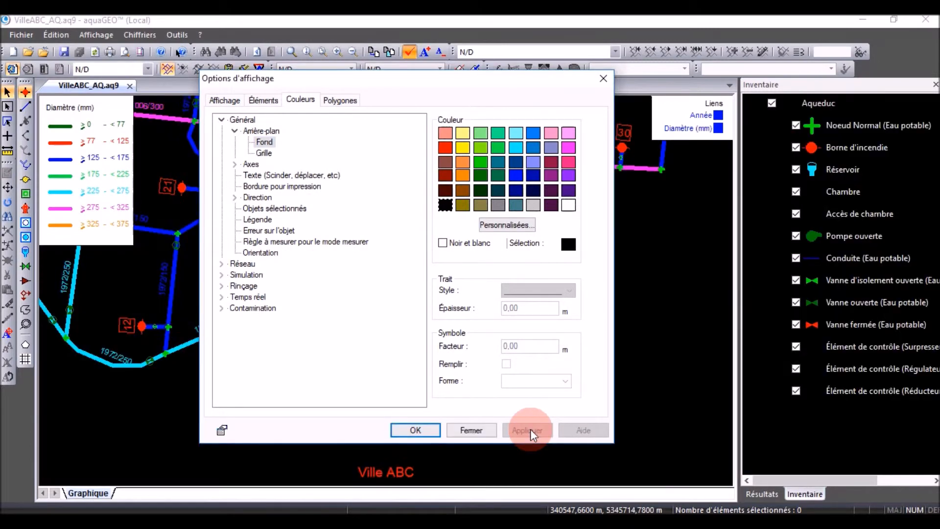
# - Set the Fond background colour back to white and apply it
pyautogui.click(264, 143)
pyautogui.click(568, 205)
pyautogui.click(529, 430)
pyautogui.click(467, 370)
# - Examine the colour, line and symbol settings of Grille and Objets sélectionnés, and the categories listed under Réseau
pyautogui.click(264, 152)
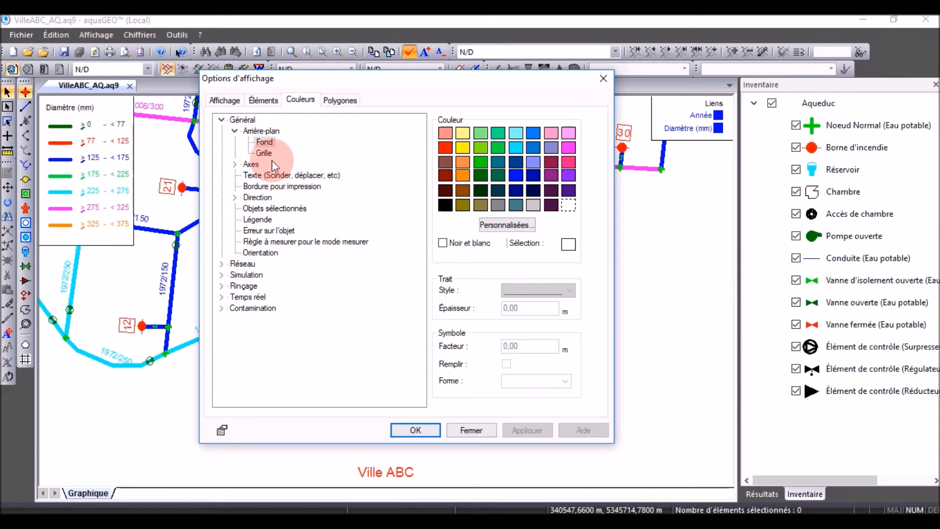
pyautogui.click(401, 179)
pyautogui.click(461, 197)
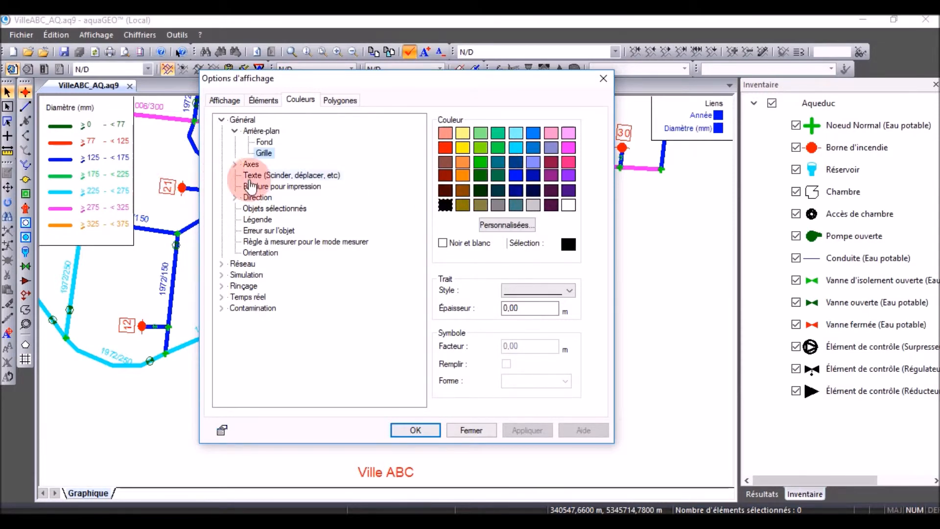
pyautogui.click(274, 208)
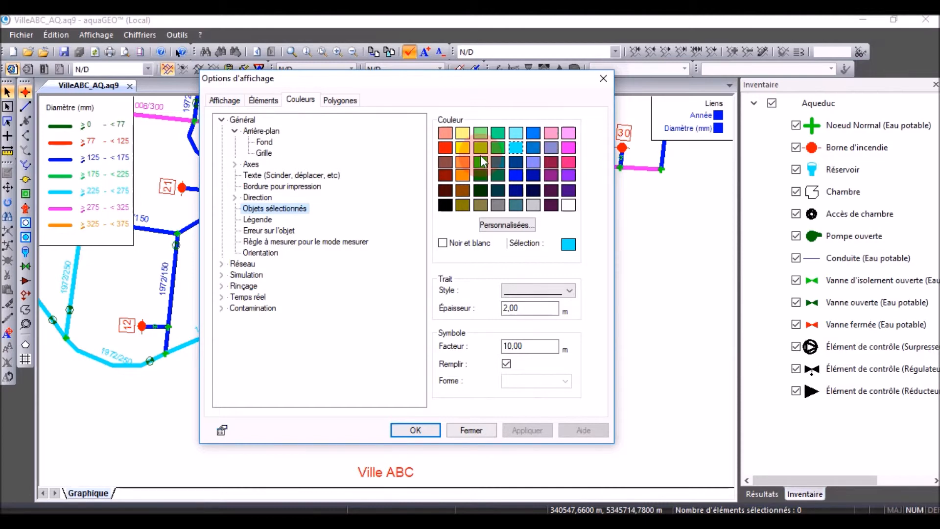
pyautogui.click(221, 263)
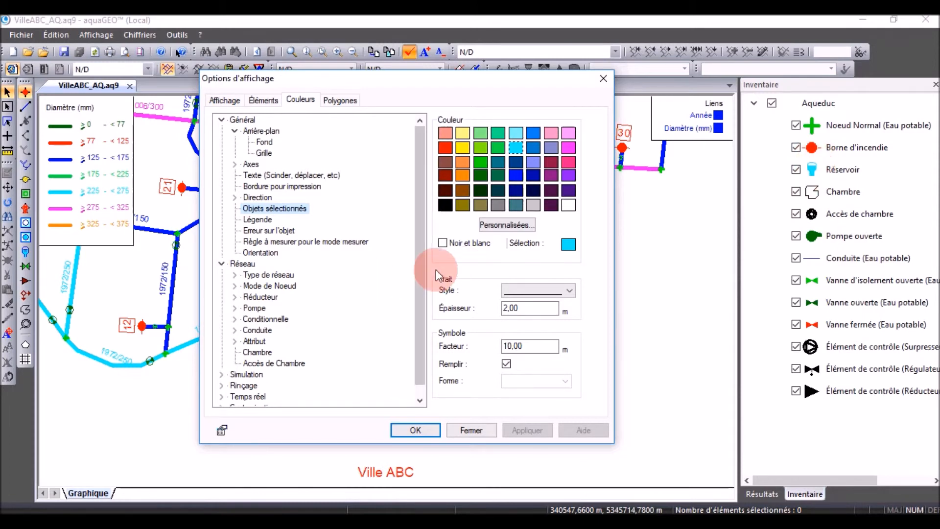
pyautogui.scroll(-1, 421, 280)
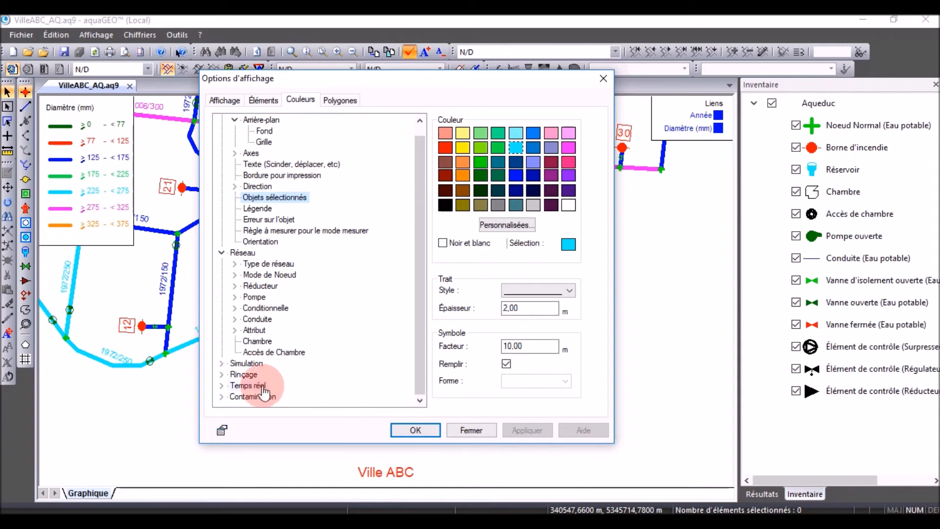
# - In the polygon display options, expand Type de sol and enable the Glaise polygons
pyautogui.click(337, 101)
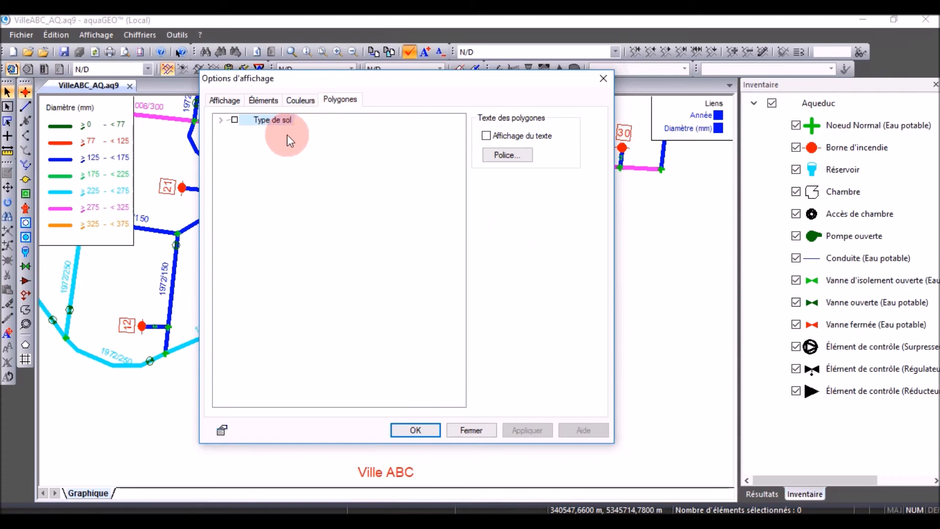
pyautogui.click(220, 120)
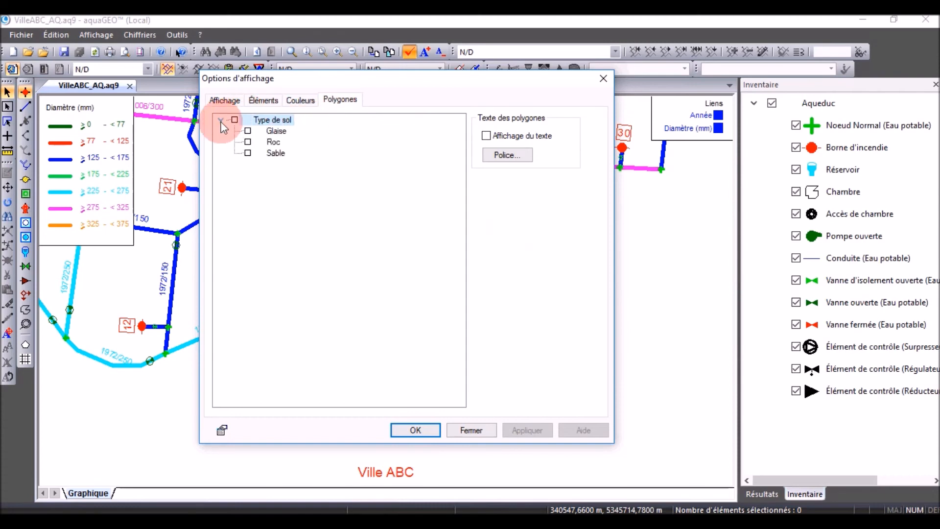
pyautogui.click(249, 133)
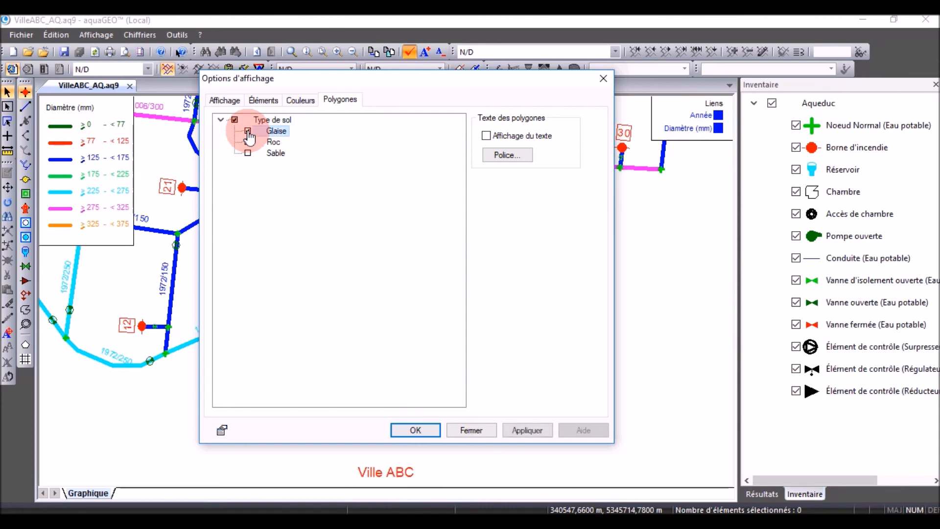